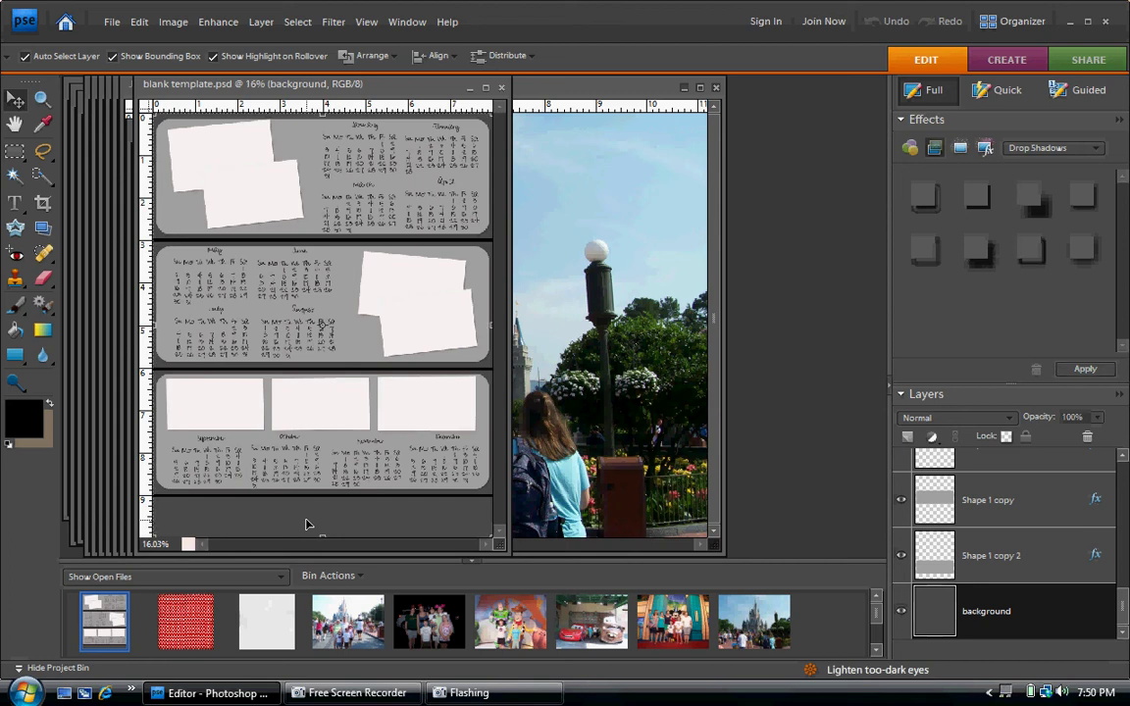
# Copy the red polka-dot paper into the calendar template as Layer 1, then close the paper file.
pyautogui.click(193, 645)
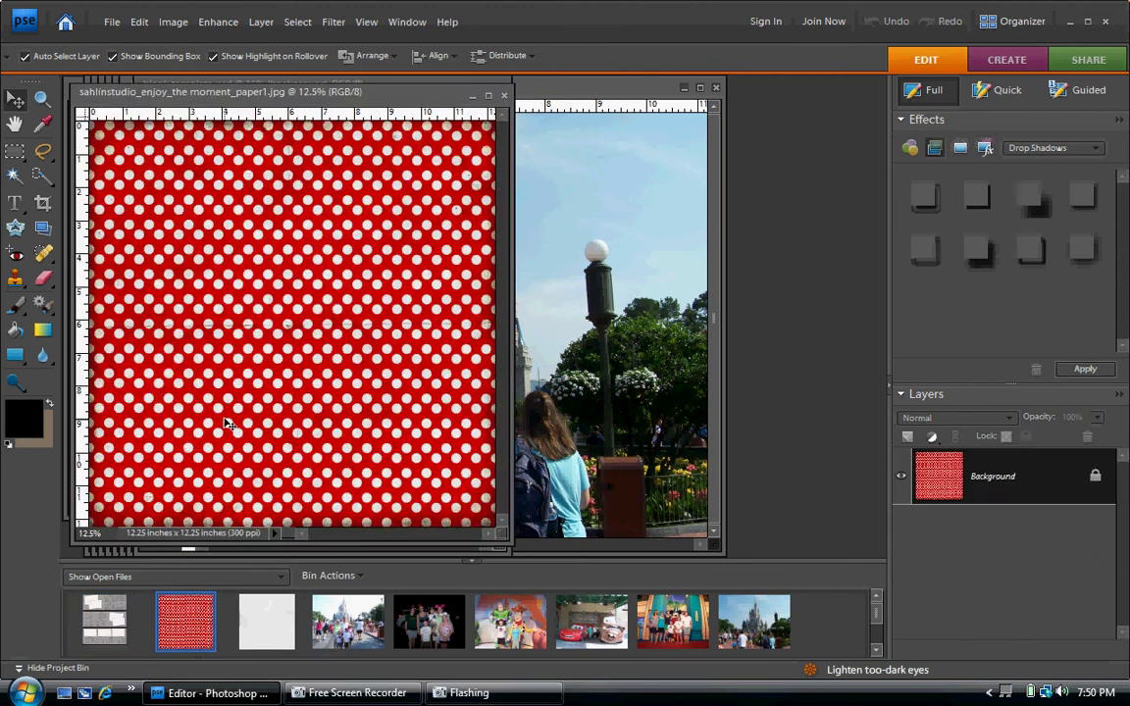
pyautogui.moveTo(225, 424); pyautogui.dragTo(118, 638)
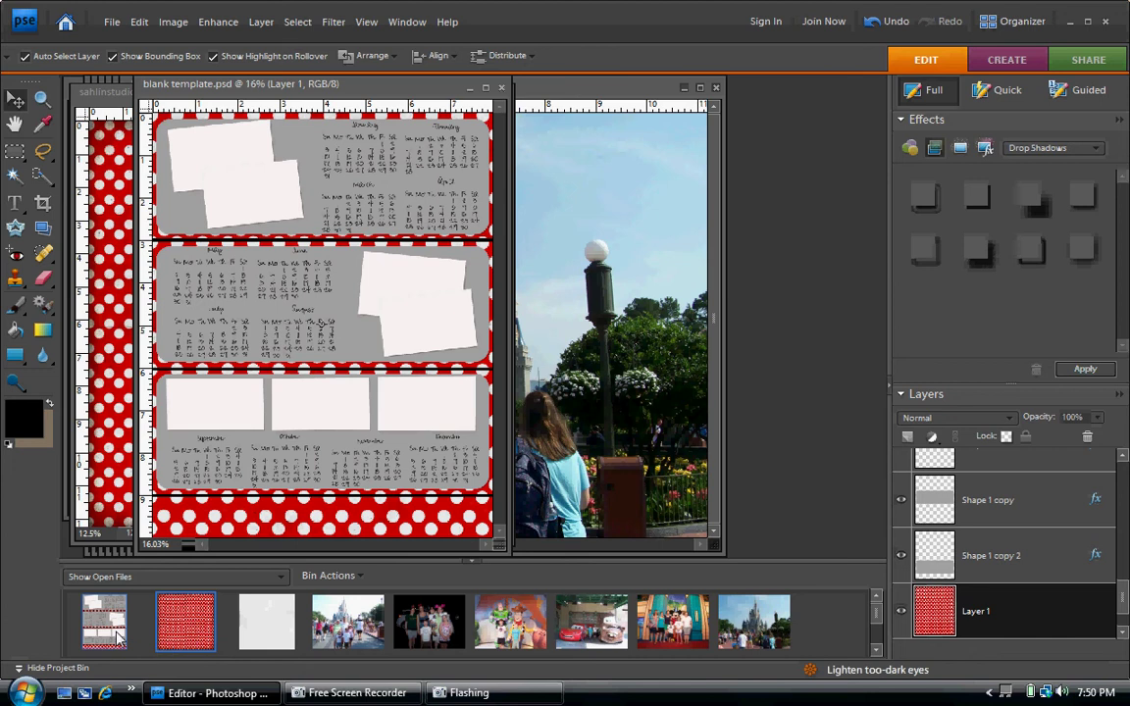
pyautogui.rightClick(188, 631)
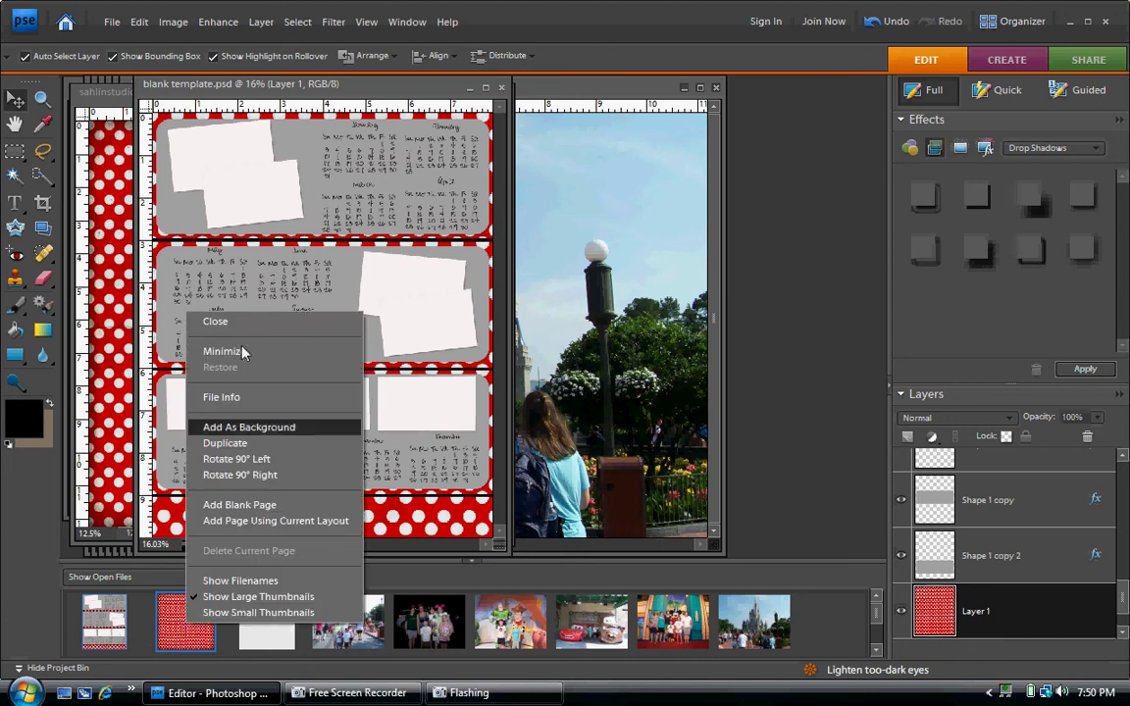
pyautogui.click(263, 321)
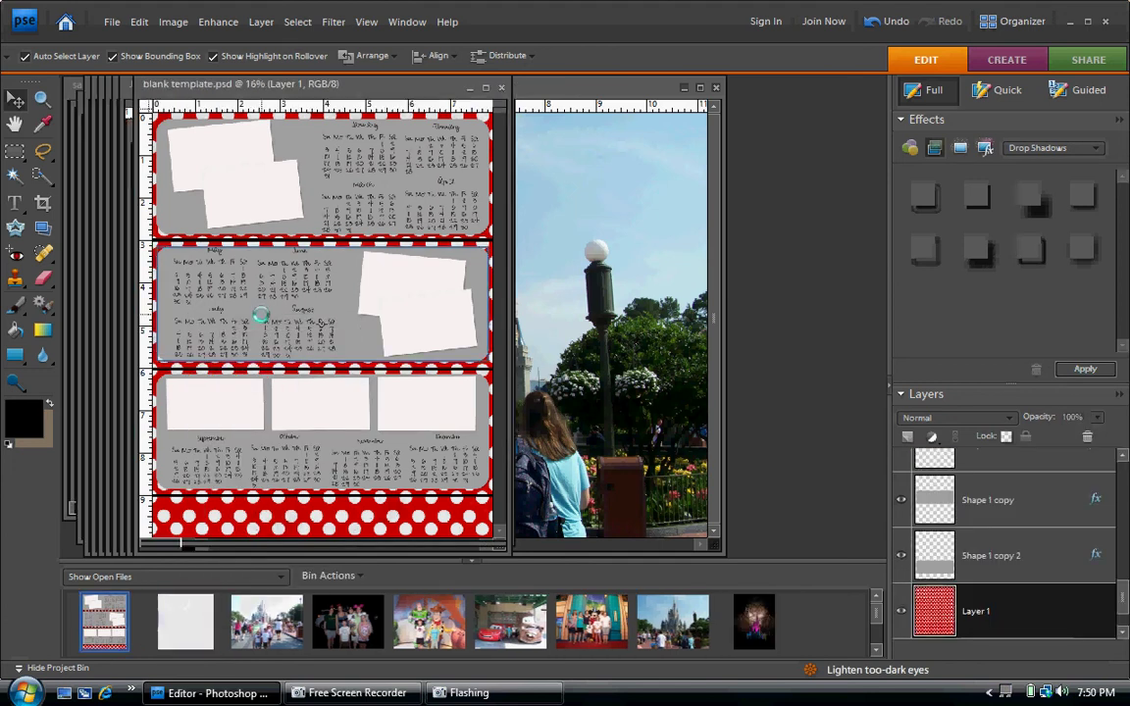
# Clip the light textured paper into Shape 1 with Ctrl+G and merge the clipping mask.
pyautogui.click(312, 176)
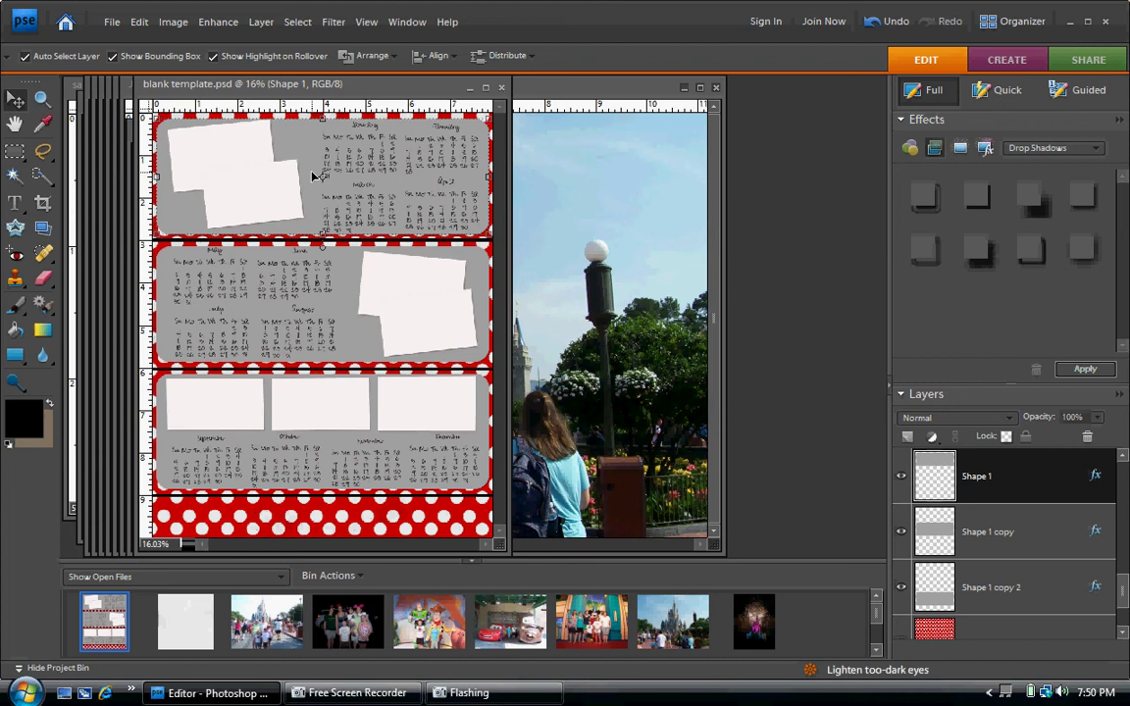
pyautogui.click(185, 621)
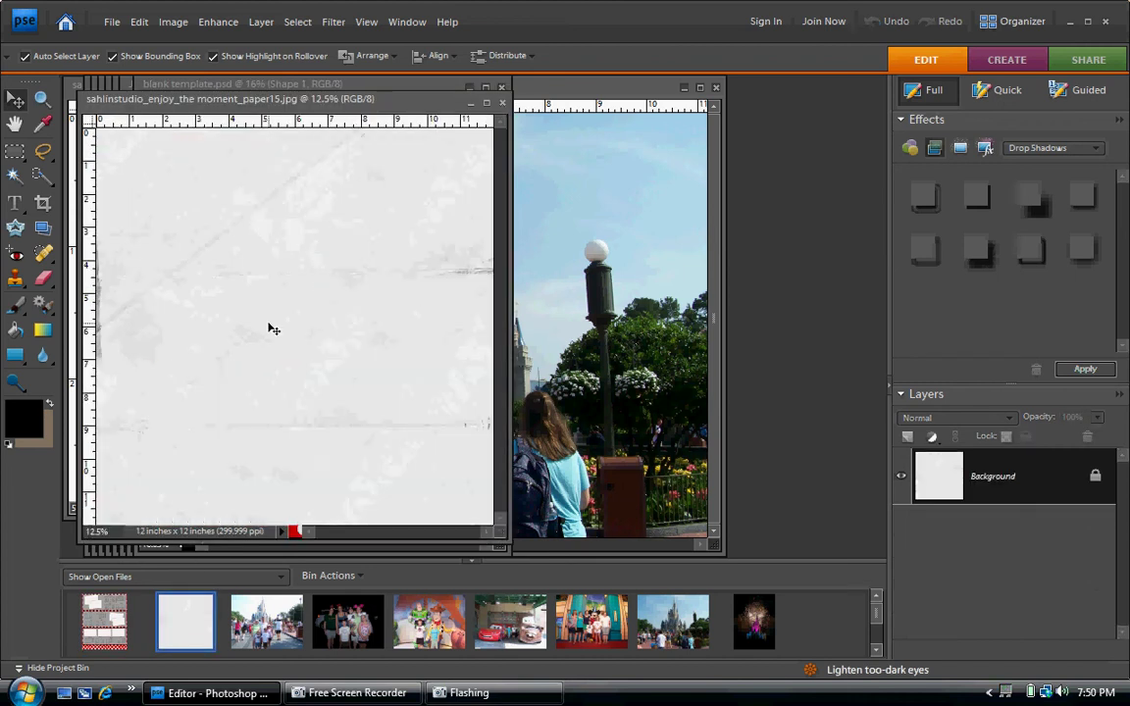
pyautogui.click(110, 601)
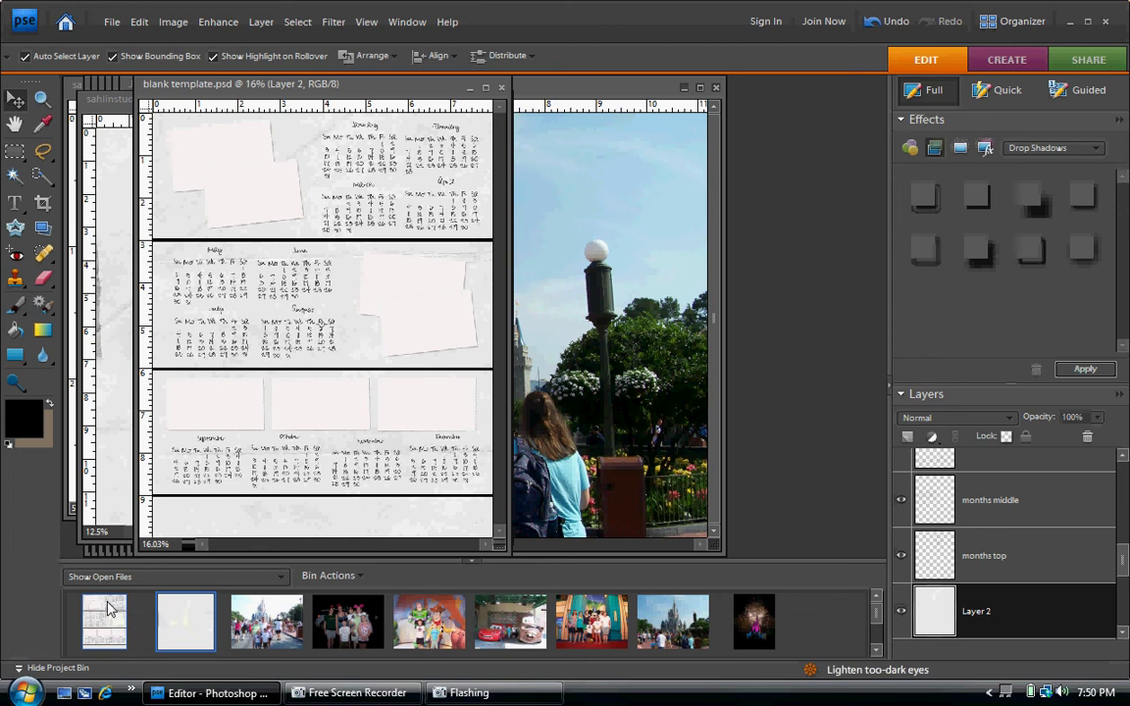
pyautogui.hotkey('ctrl', 'g')
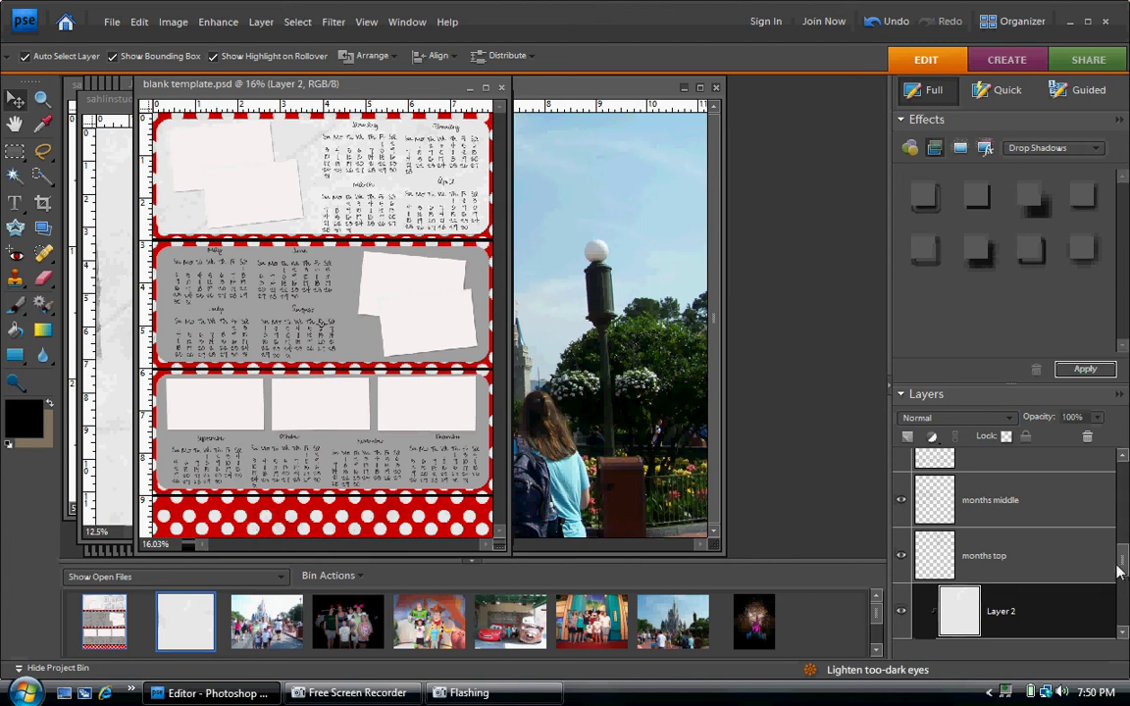
pyautogui.moveTo(1120, 569); pyautogui.dragTo(1119, 586)
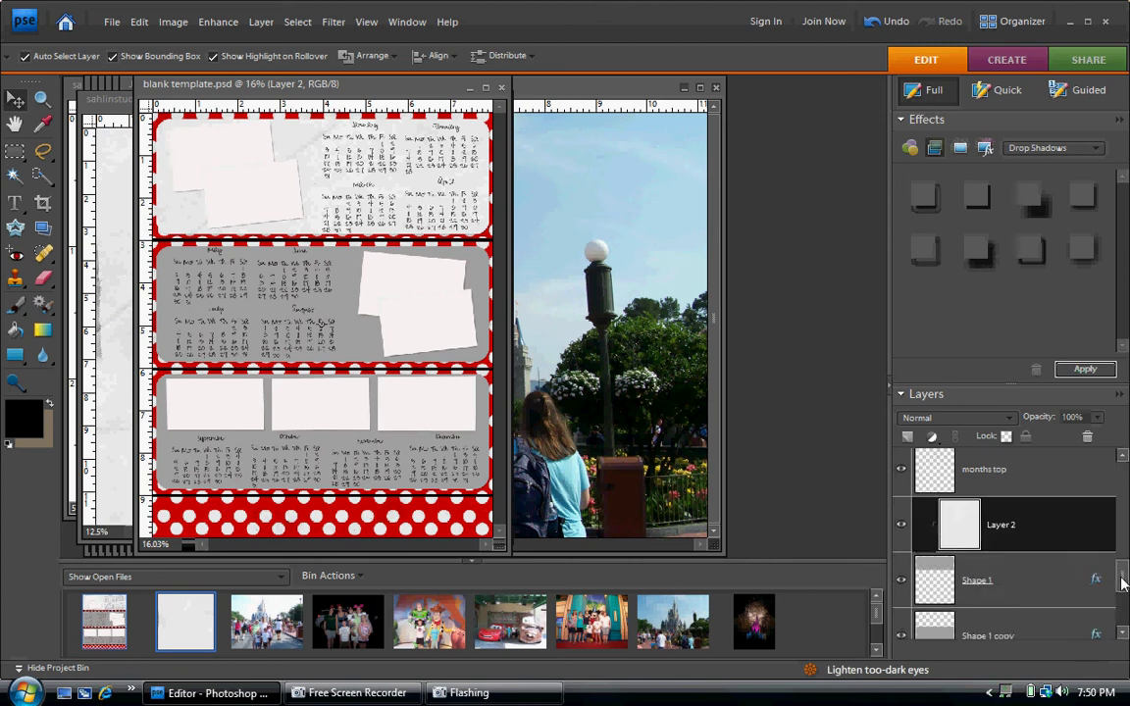
pyautogui.click(1062, 588)
pyautogui.rightClick(1061, 588)
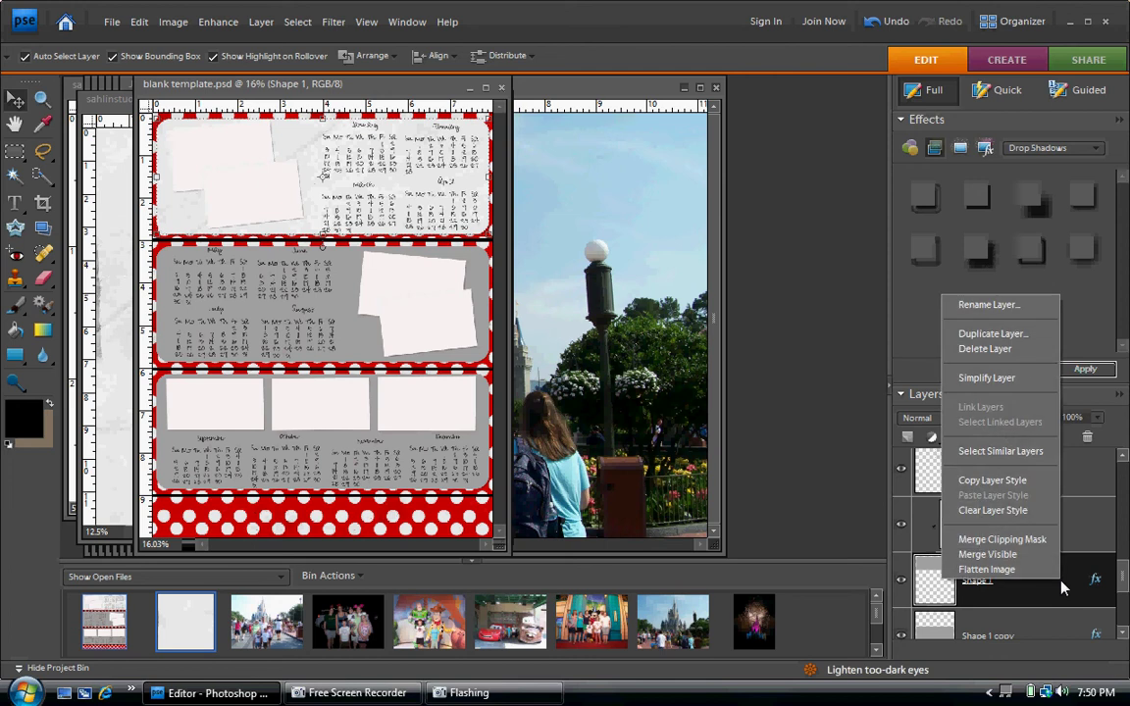
pyautogui.click(1048, 542)
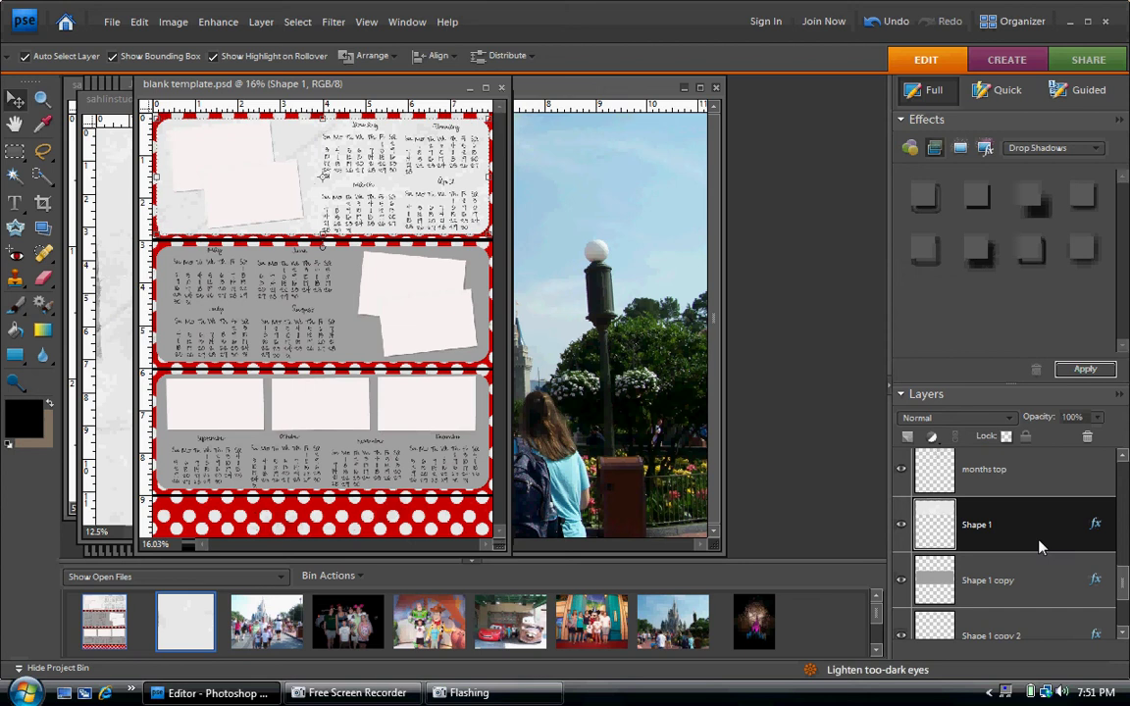
# Clip the light textured paper into the middle panel (Shape 1 copy) and merge it.
pyautogui.click(363, 347)
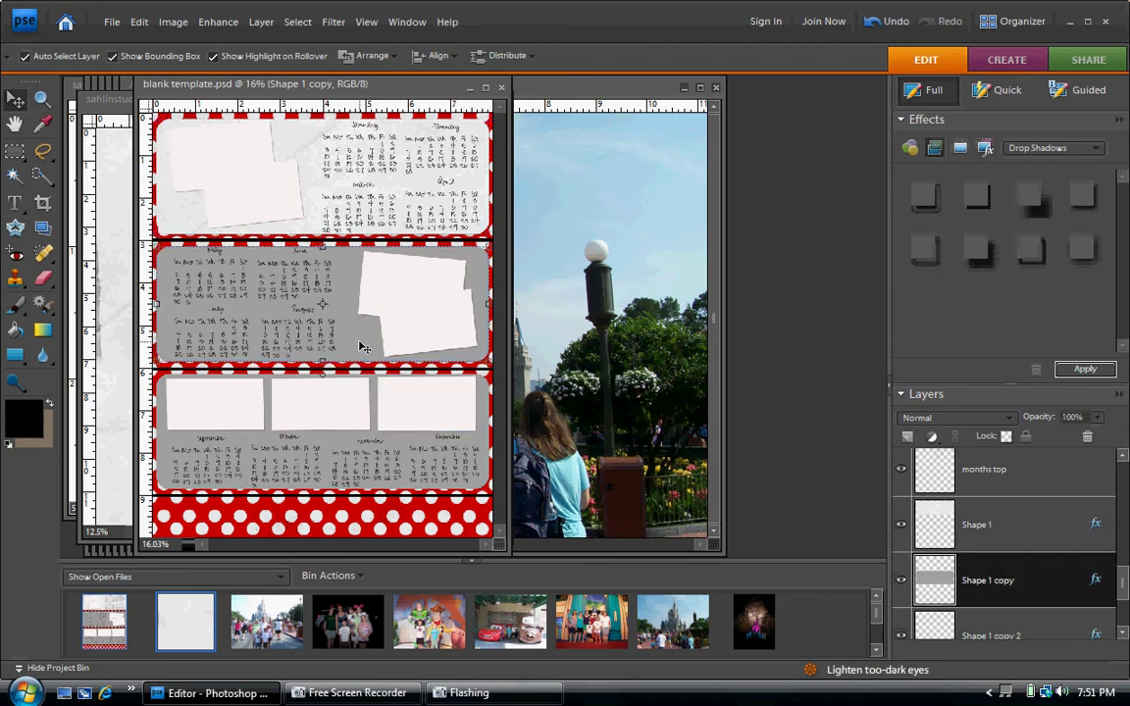
pyautogui.click(189, 641)
pyautogui.moveTo(280, 314); pyautogui.dragTo(111, 620)
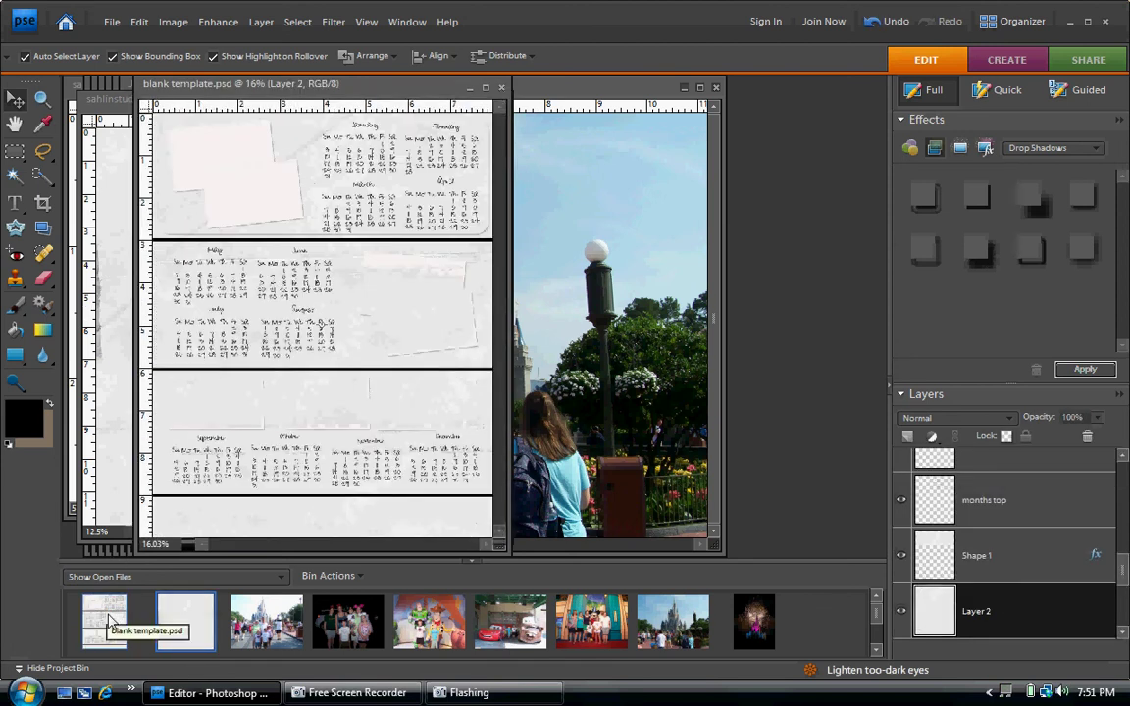
pyautogui.keyDown('alt'); pyautogui.click(1052, 589); pyautogui.keyUp('alt')
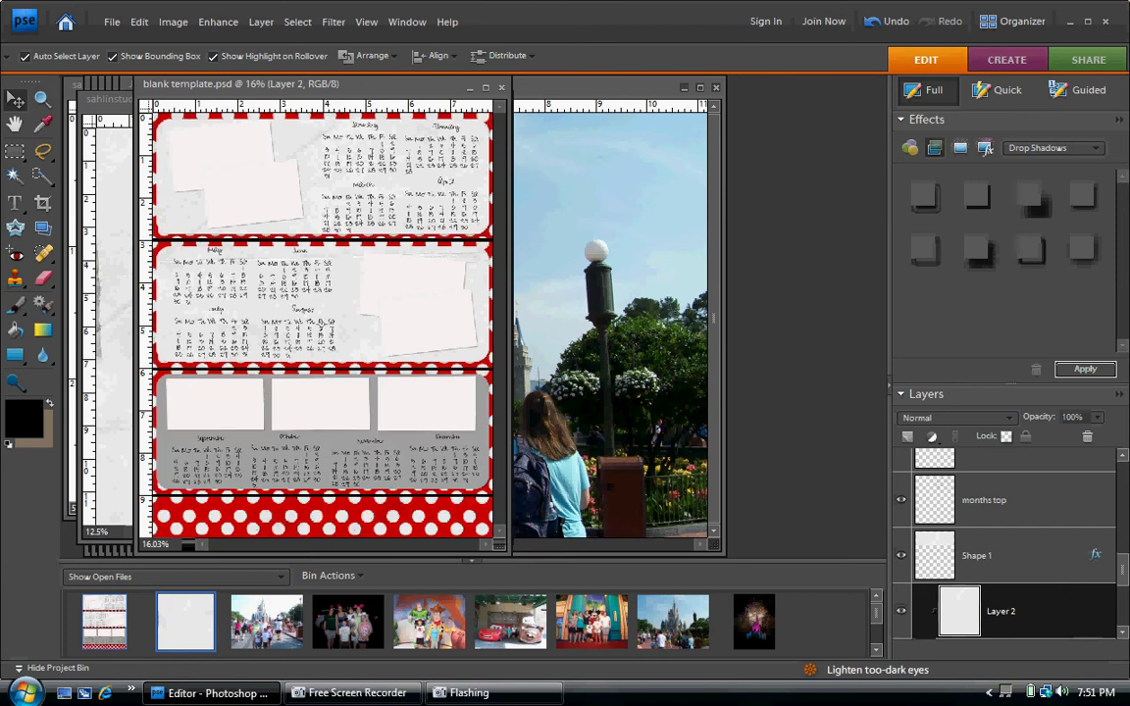
pyautogui.click(1123, 633)
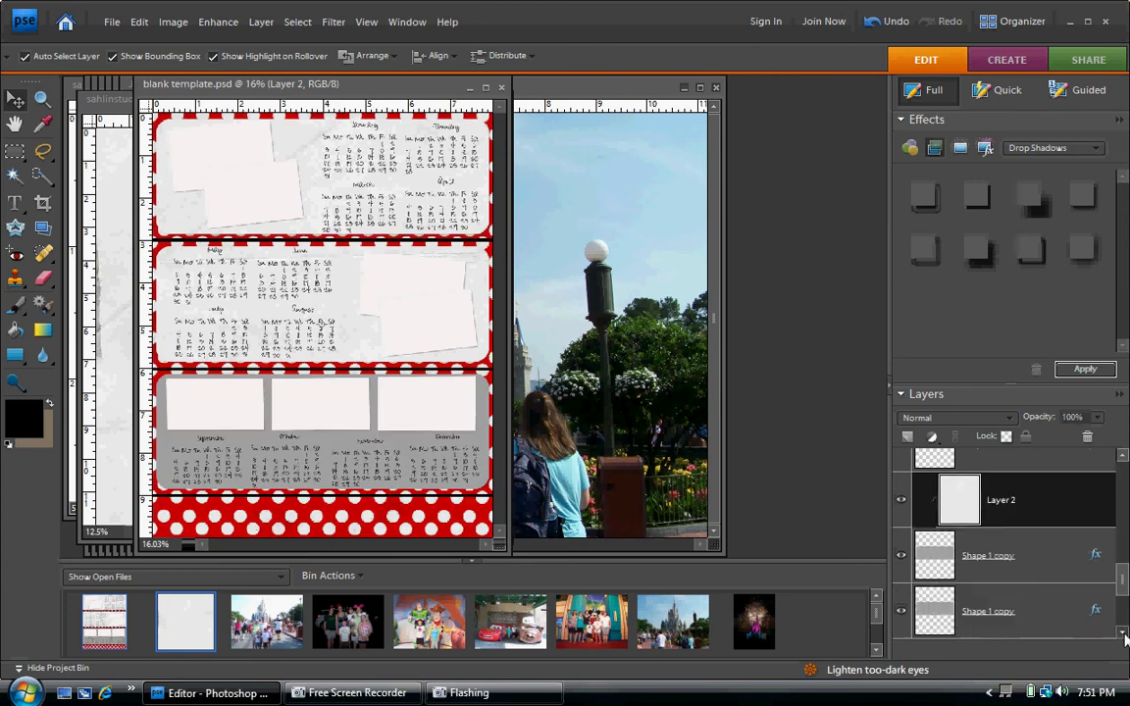
pyautogui.click(1069, 577)
pyautogui.rightClick(1070, 577)
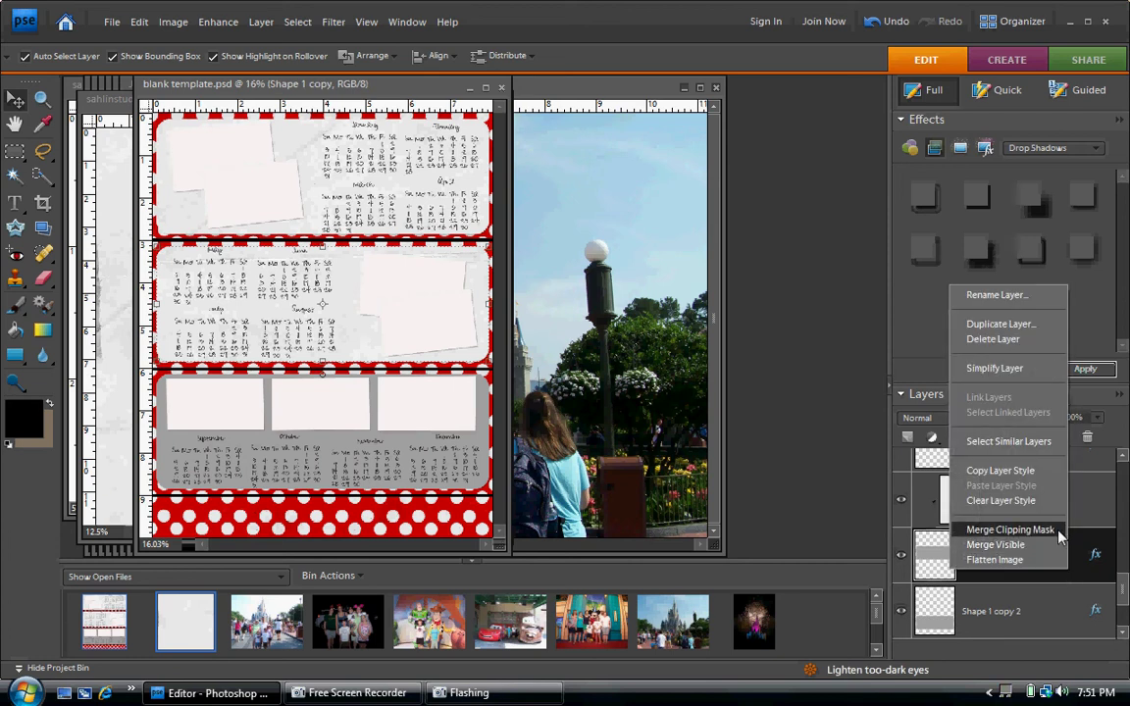
pyautogui.click(1059, 531)
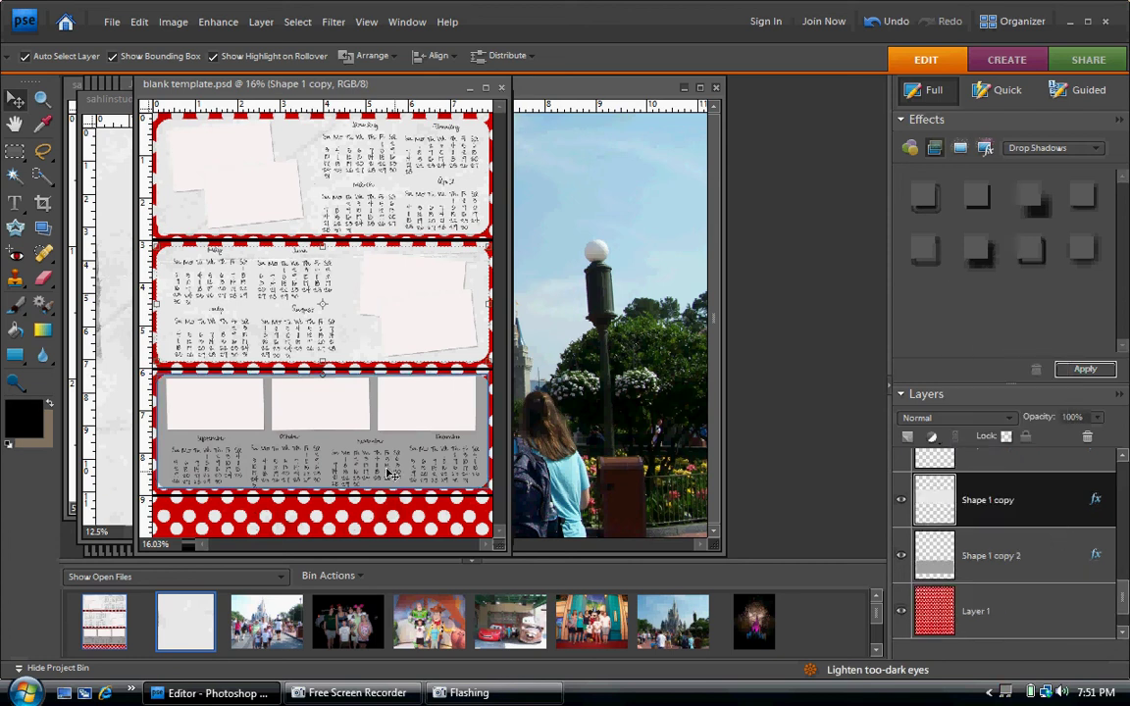
# Clip the light textured paper into the bottom panel (Shape 1 copy 2) and merge it.
pyautogui.click(345, 447)
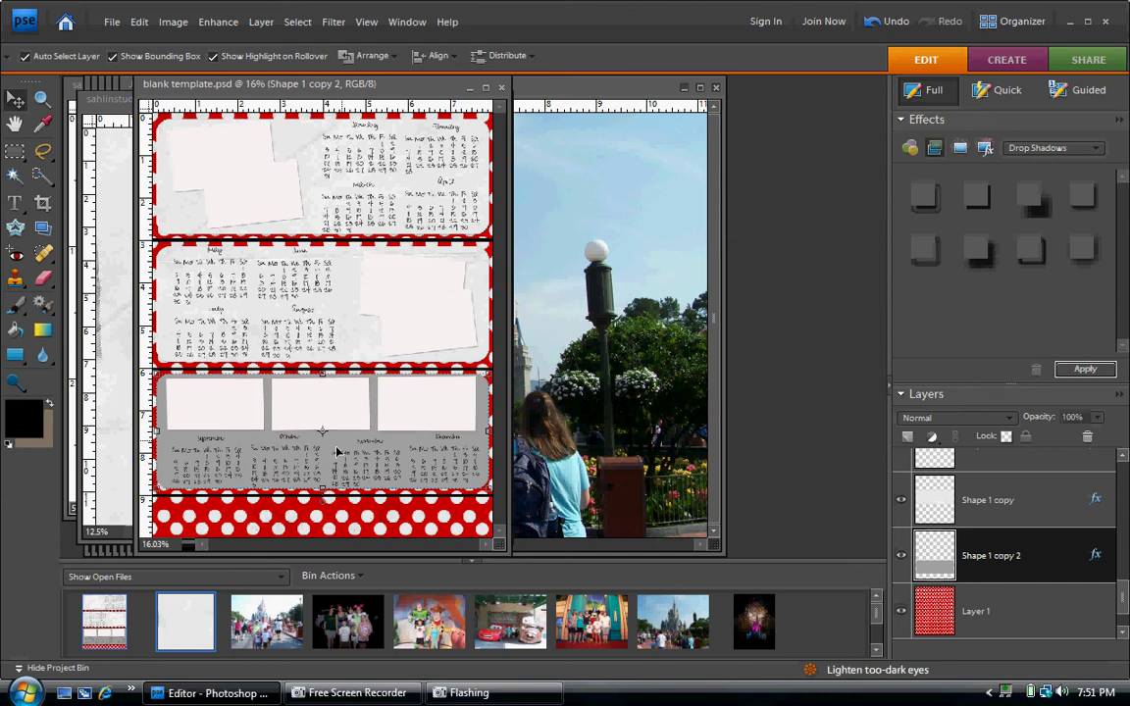
pyautogui.click(190, 633)
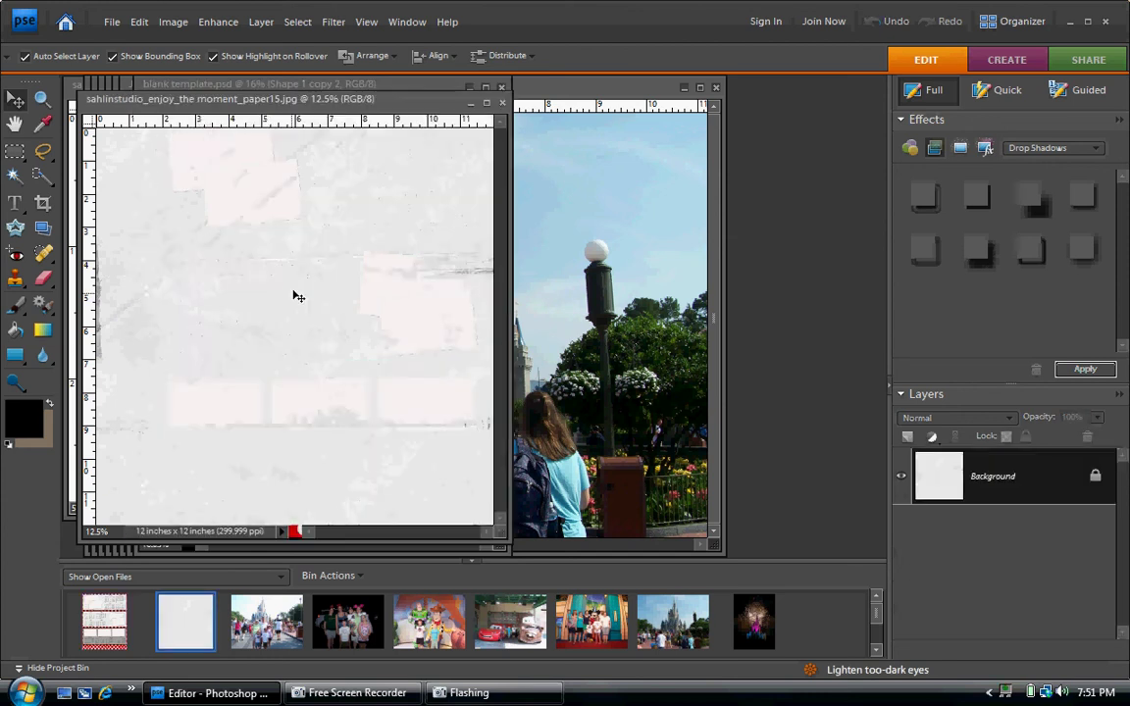
pyautogui.click(120, 636)
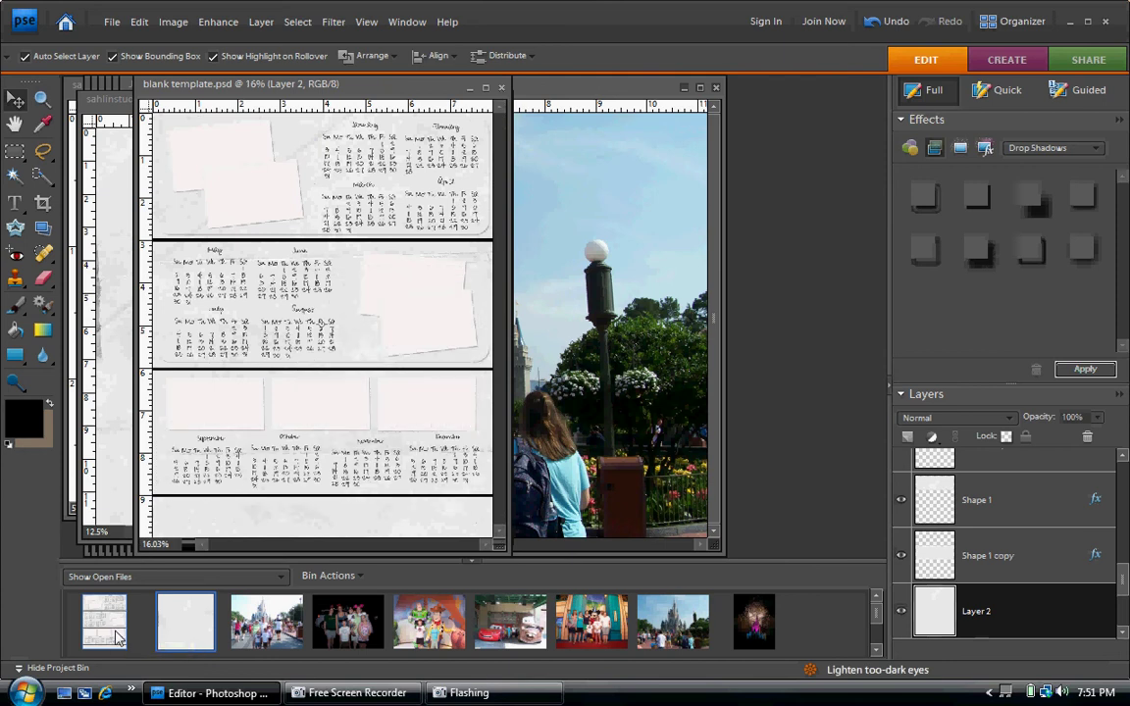
pyautogui.hotkey('ctrl', 'g')
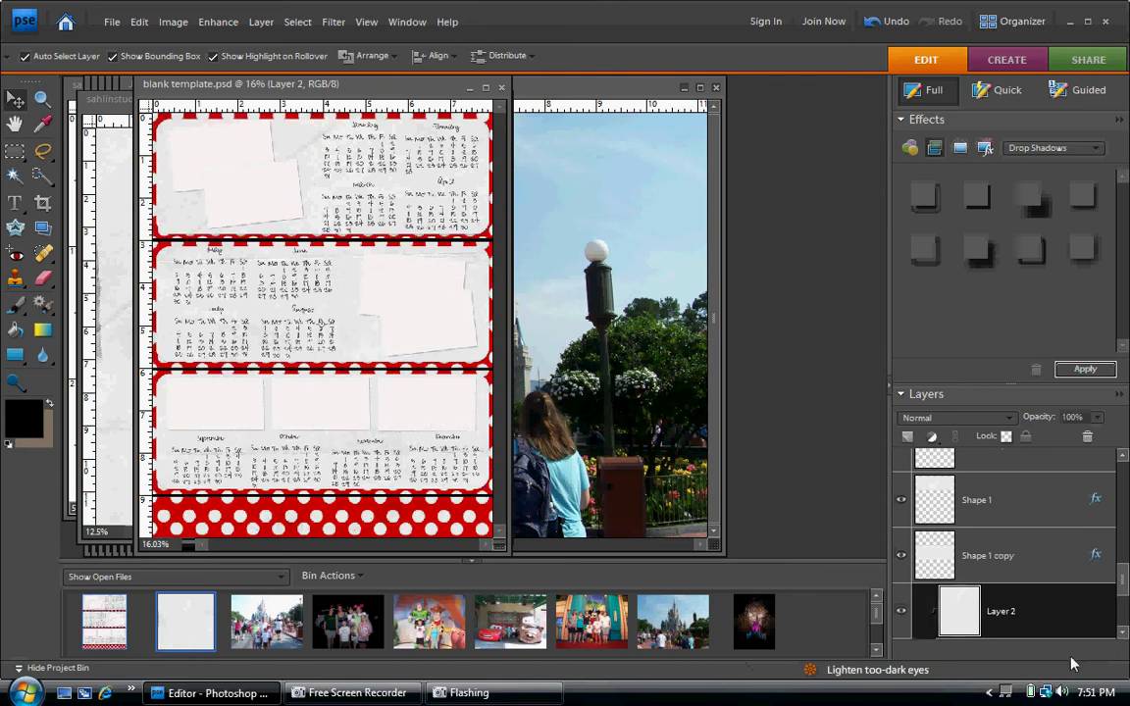
pyautogui.click(1125, 633)
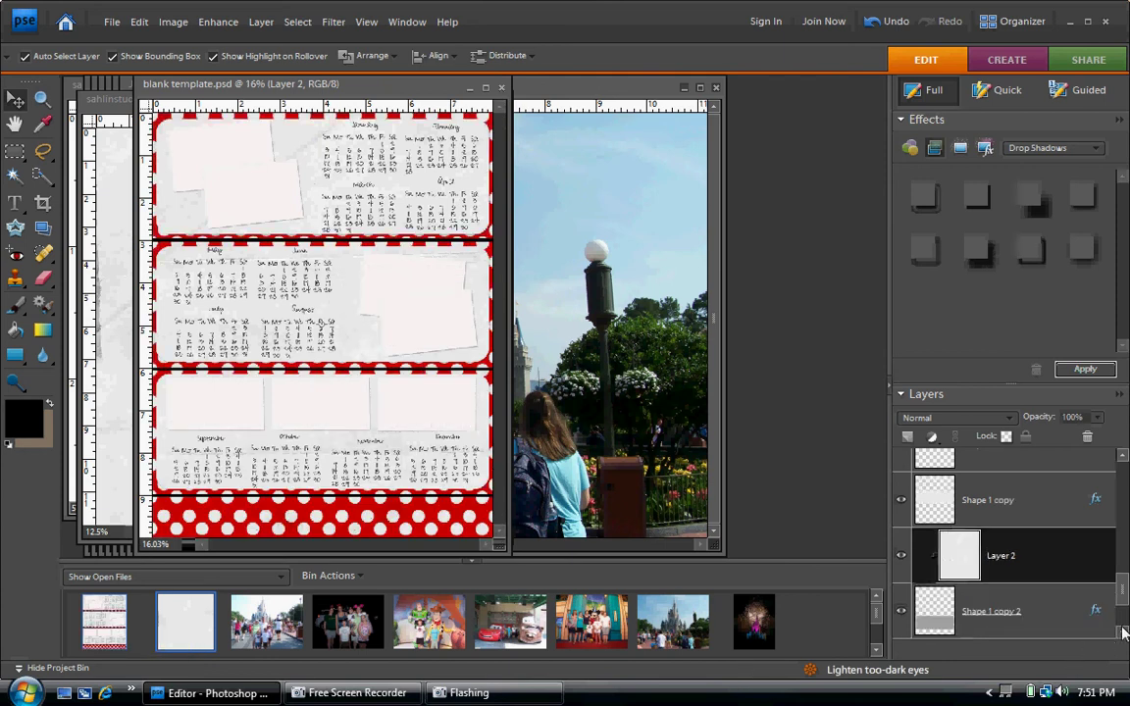
pyautogui.click(1075, 611)
pyautogui.rightClick(1074, 611)
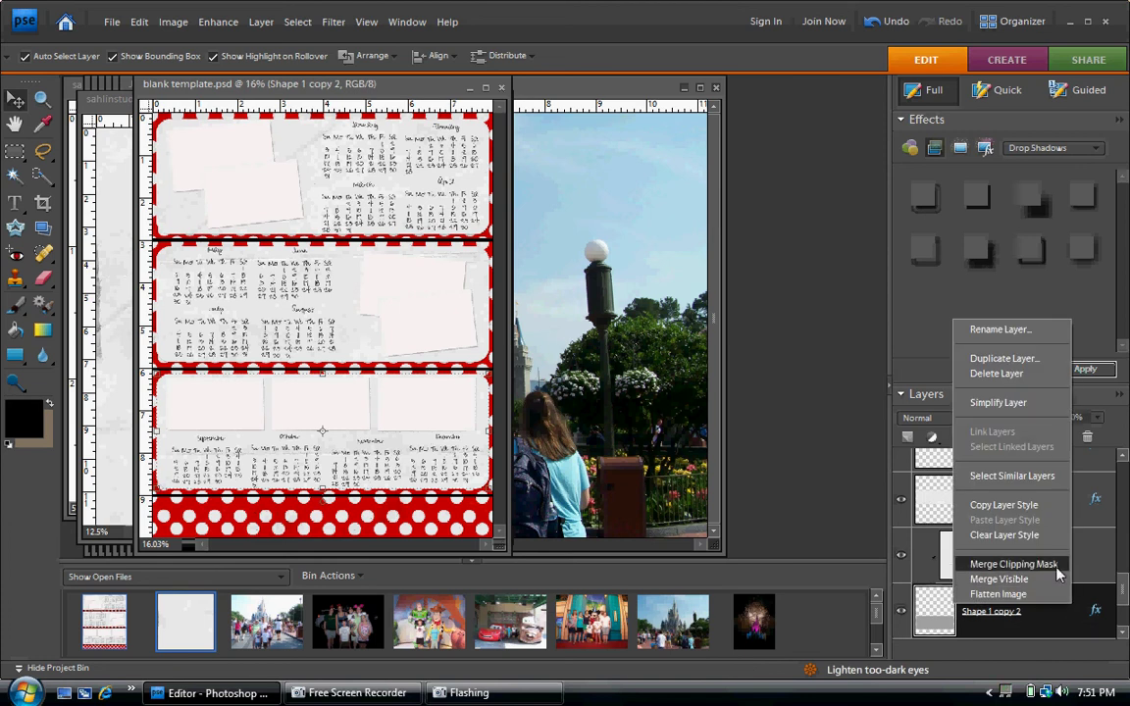
pyautogui.click(1058, 566)
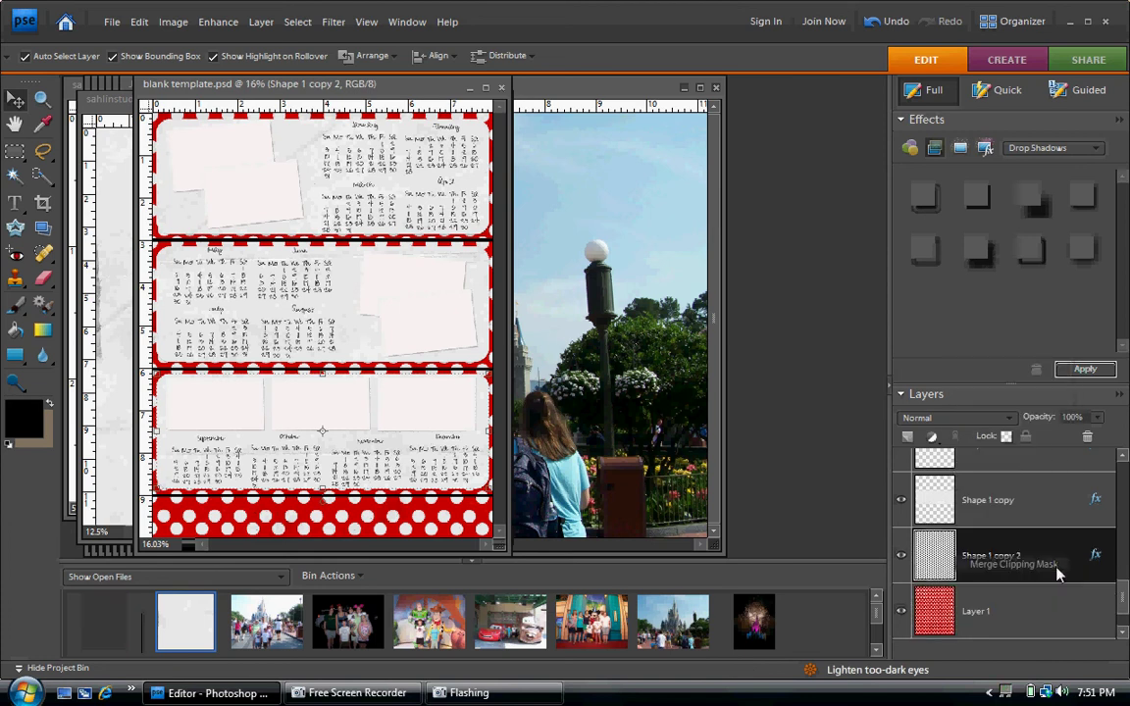
pyautogui.rightClick(199, 617)
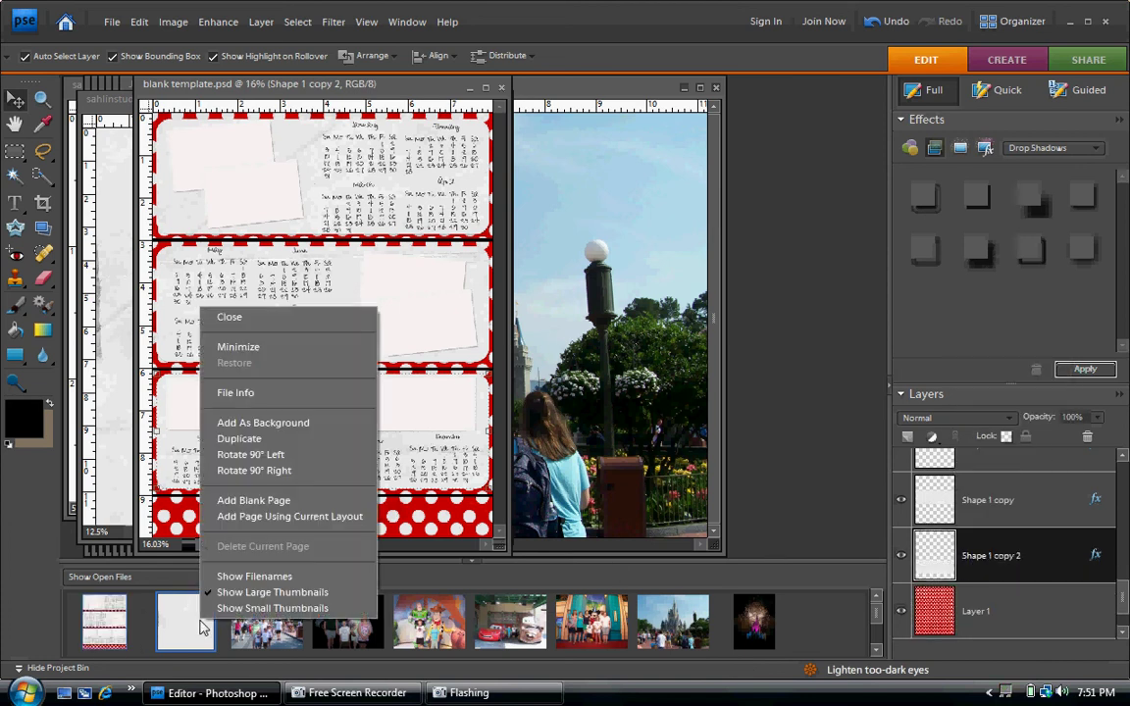
# Close the light paper file and clip castle photo June 040.JPG into the top-left photo frame.
pyautogui.click(295, 316)
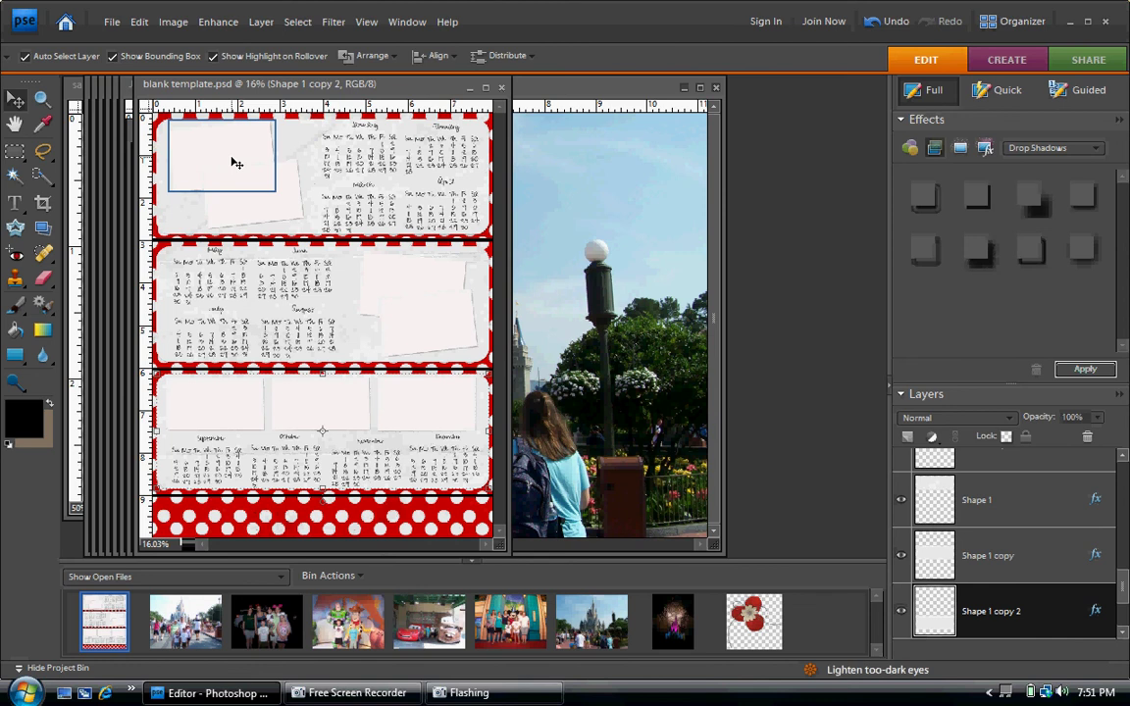
pyautogui.click(236, 163)
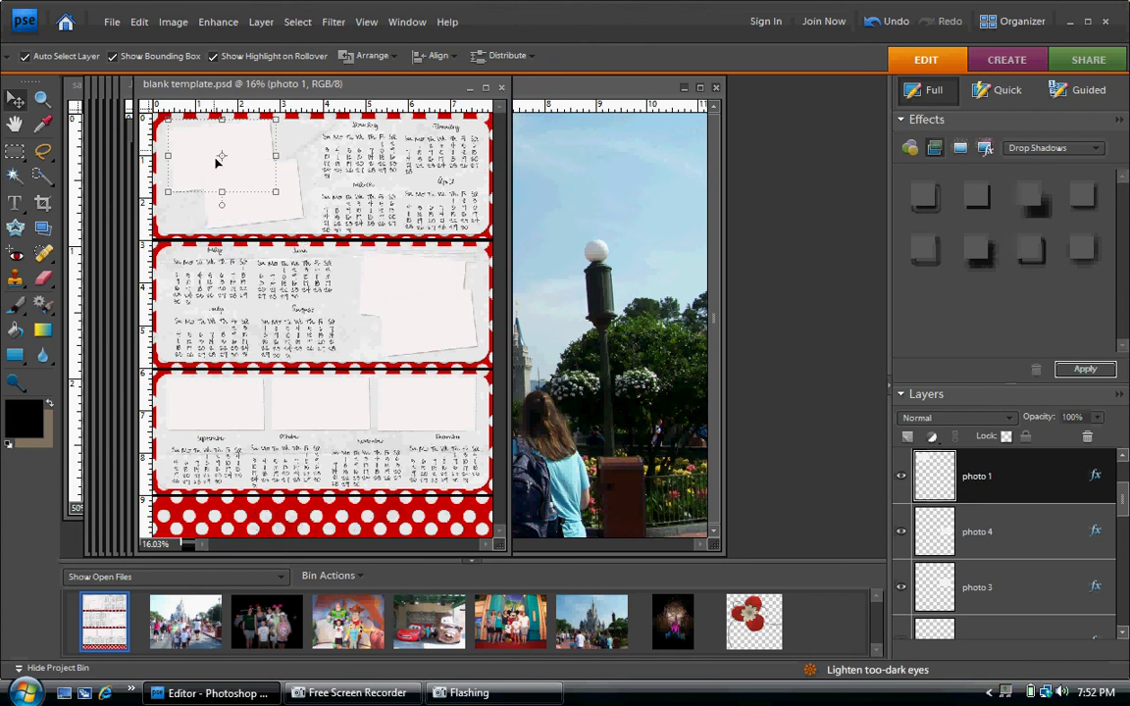
pyautogui.click(578, 633)
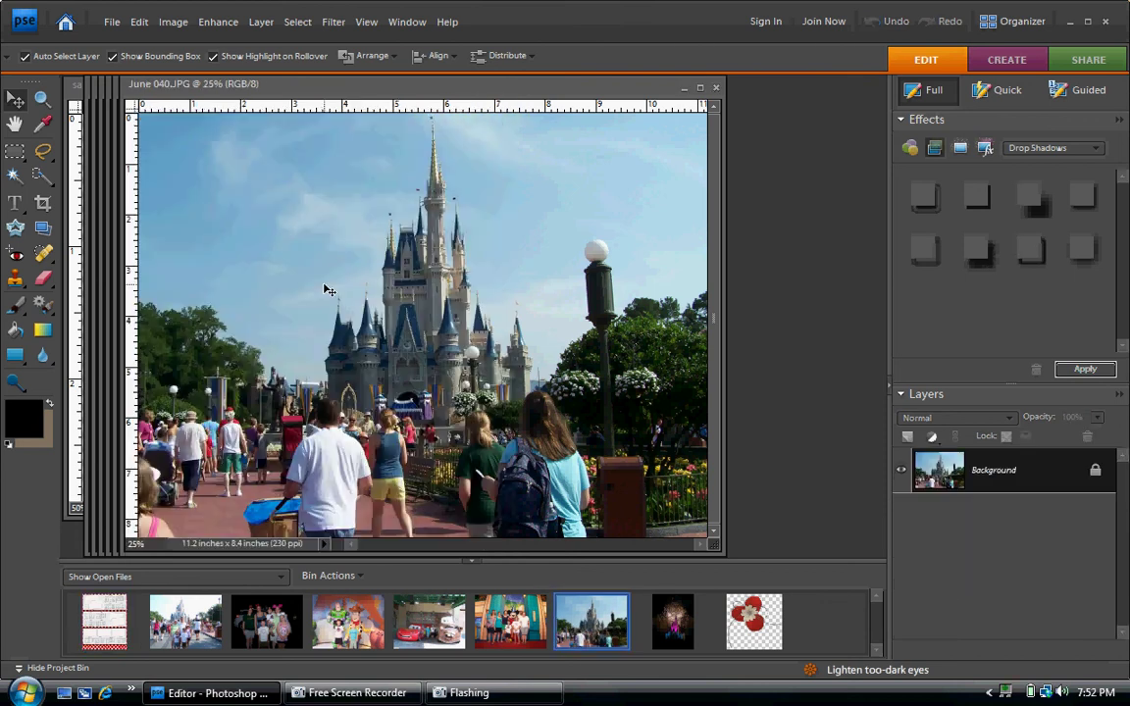
pyautogui.moveTo(246, 302); pyautogui.dragTo(105, 621)
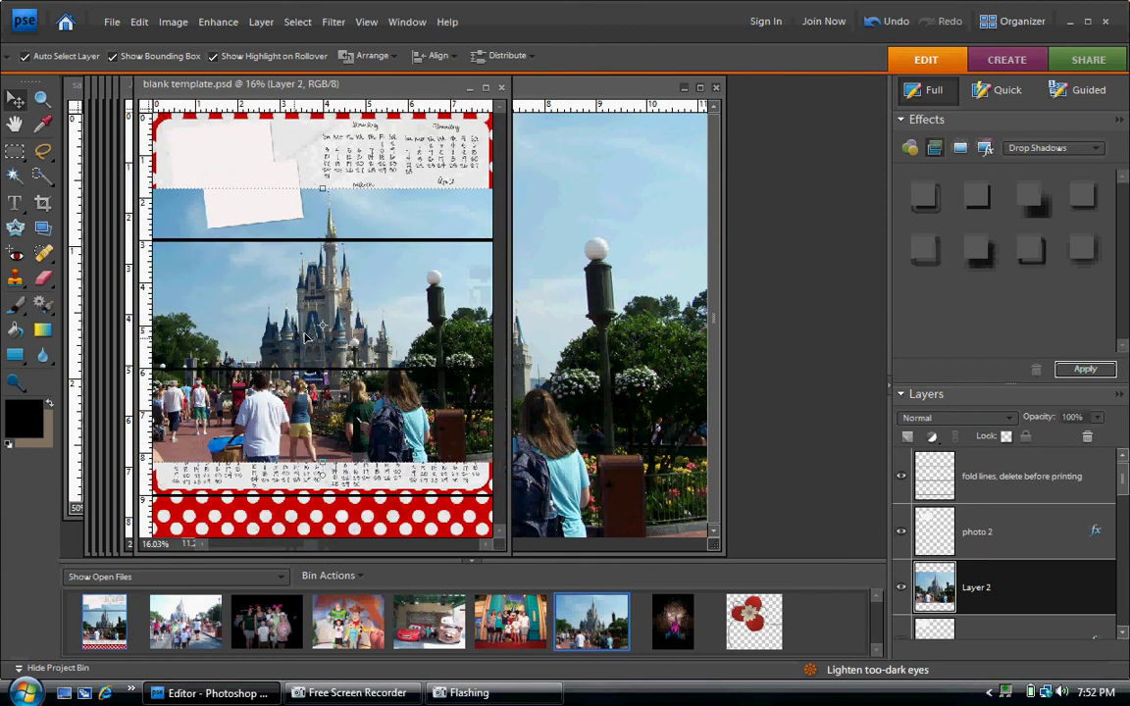
pyautogui.moveTo(314, 341); pyautogui.dragTo(304, 252)
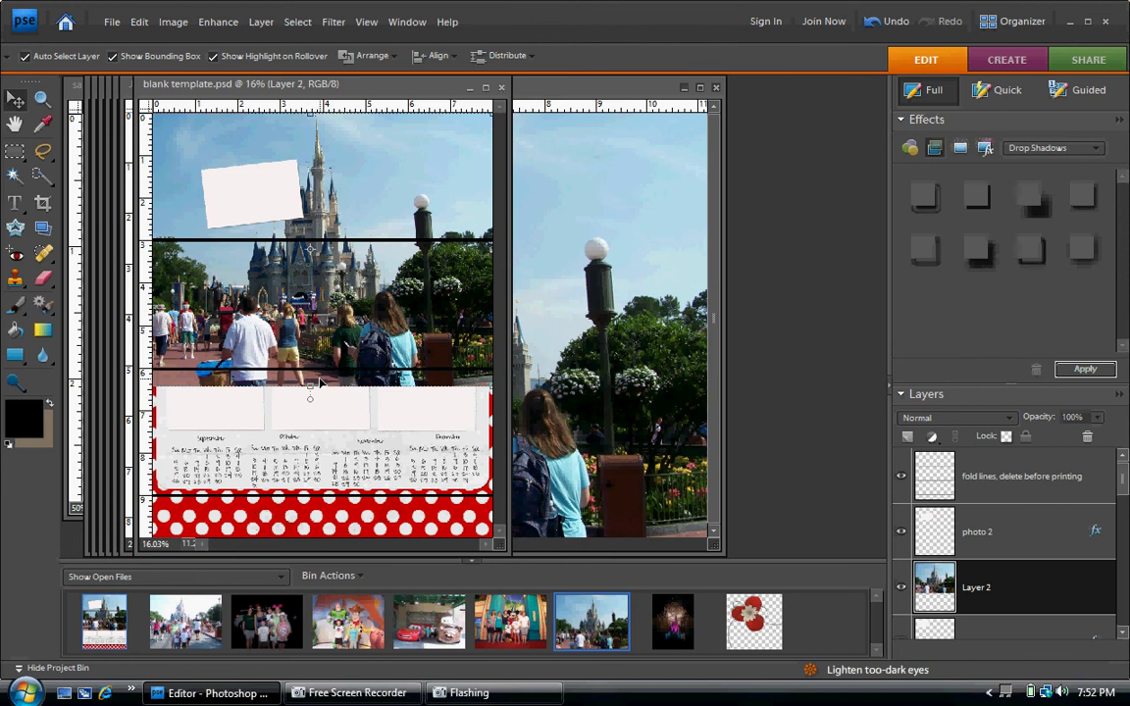
pyautogui.hotkey('ctrl', 'g')
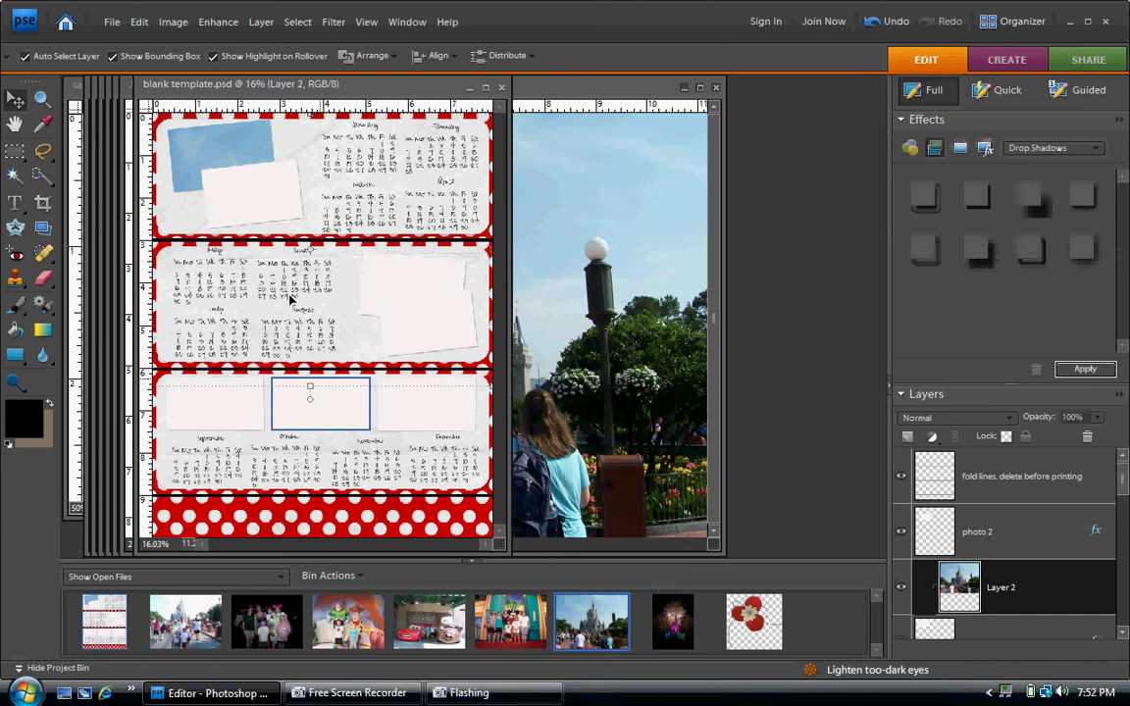
# Shrink the castle photo to about 37%, tilt it slightly, and position it within the frame.
pyautogui.moveTo(195, 151); pyautogui.dragTo(175, 139)
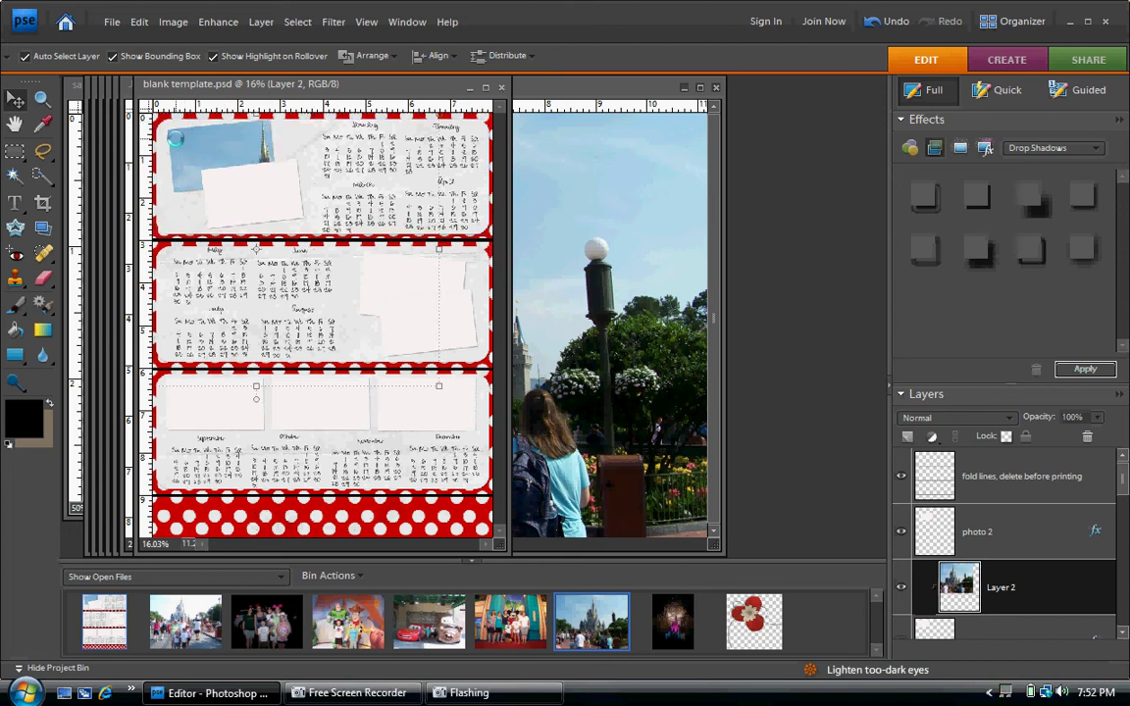
pyautogui.click(438, 385)
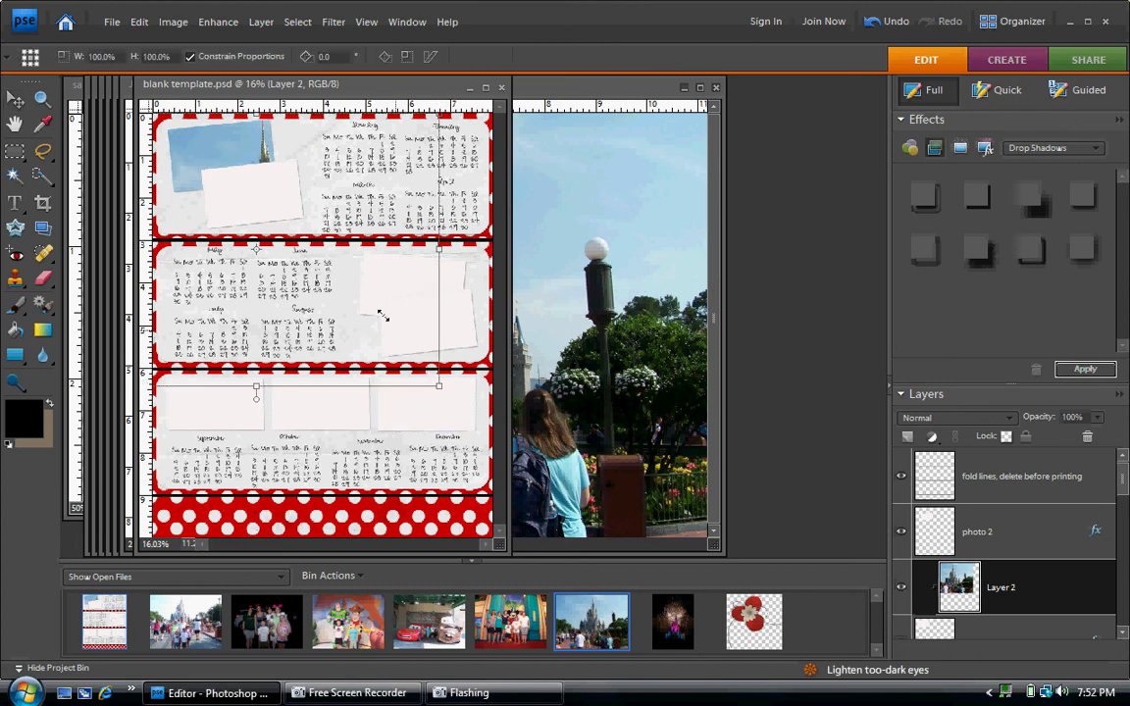
pyautogui.moveTo(383, 316); pyautogui.dragTo(289, 275)
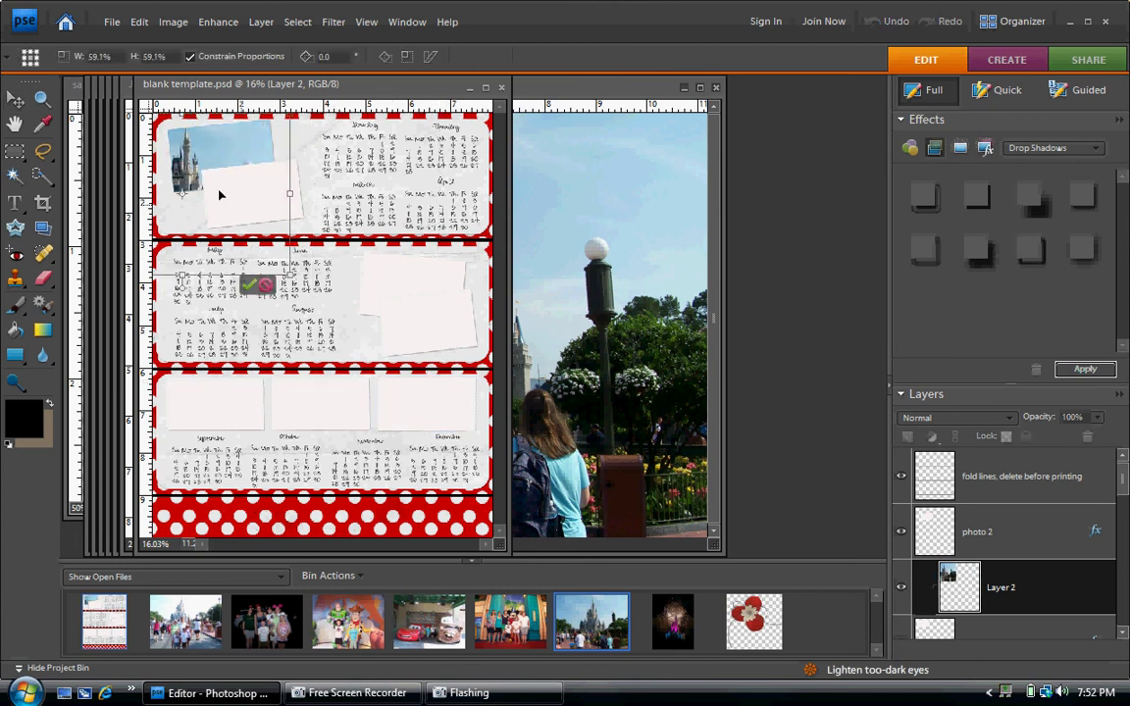
pyautogui.moveTo(219, 195); pyautogui.dragTo(267, 141)
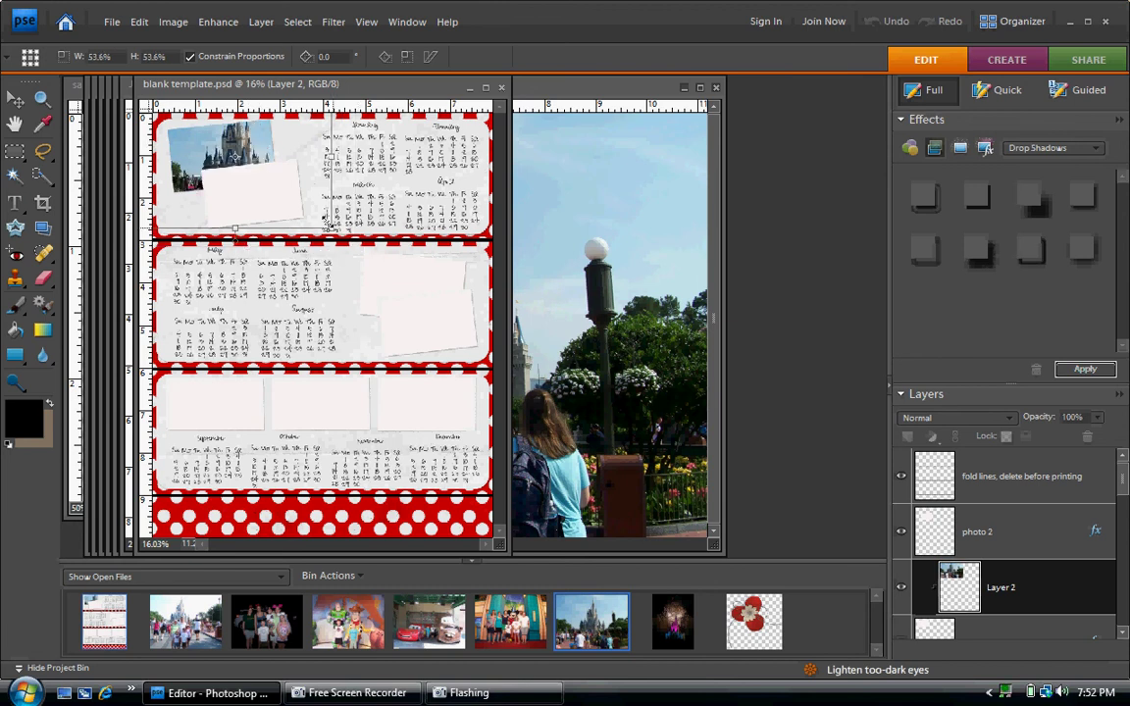
pyautogui.moveTo(327, 226); pyautogui.dragTo(310, 212)
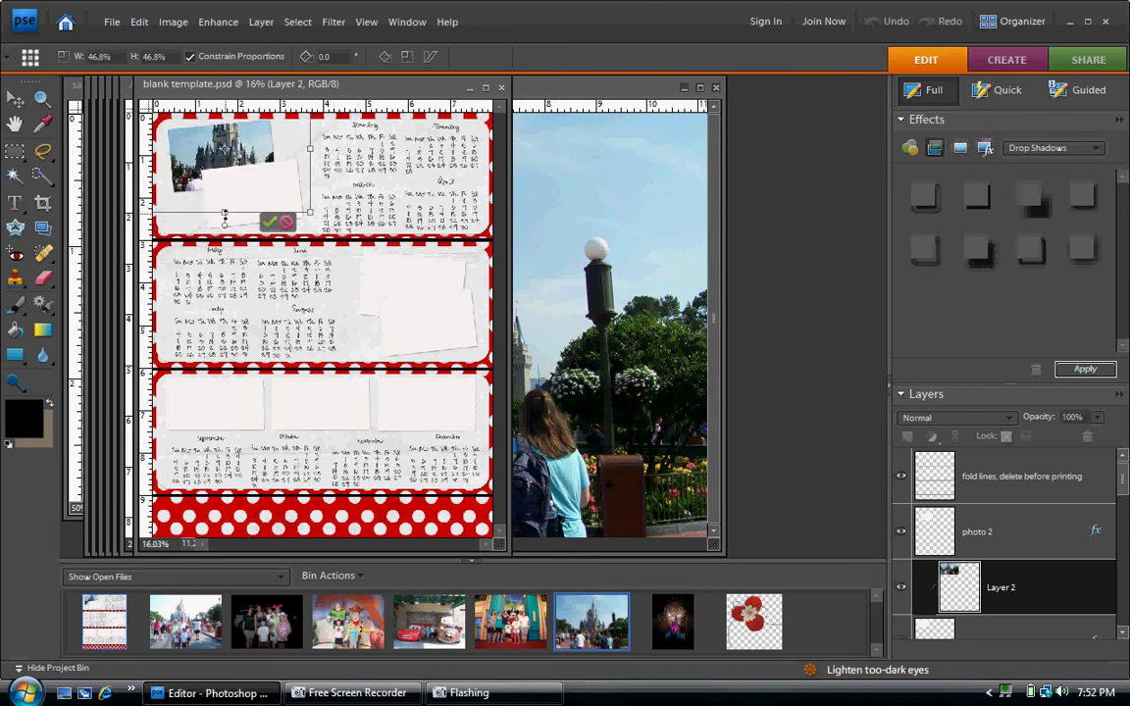
pyautogui.press('Return')
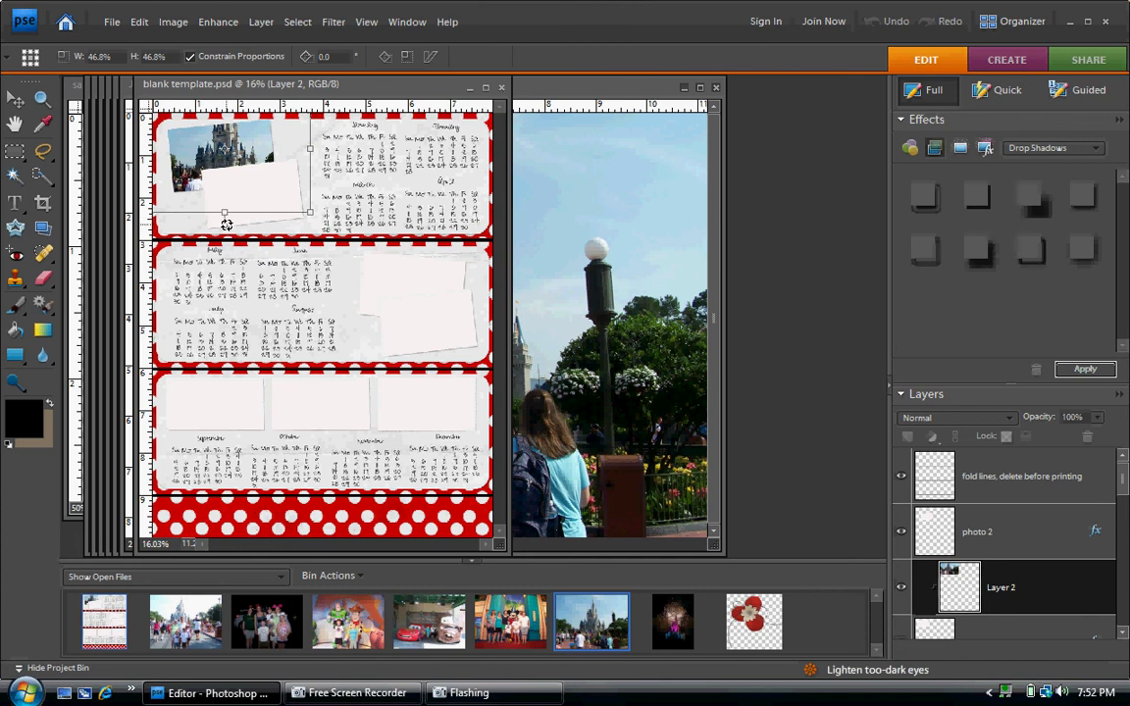
pyautogui.moveTo(226, 225); pyautogui.dragTo(236, 224)
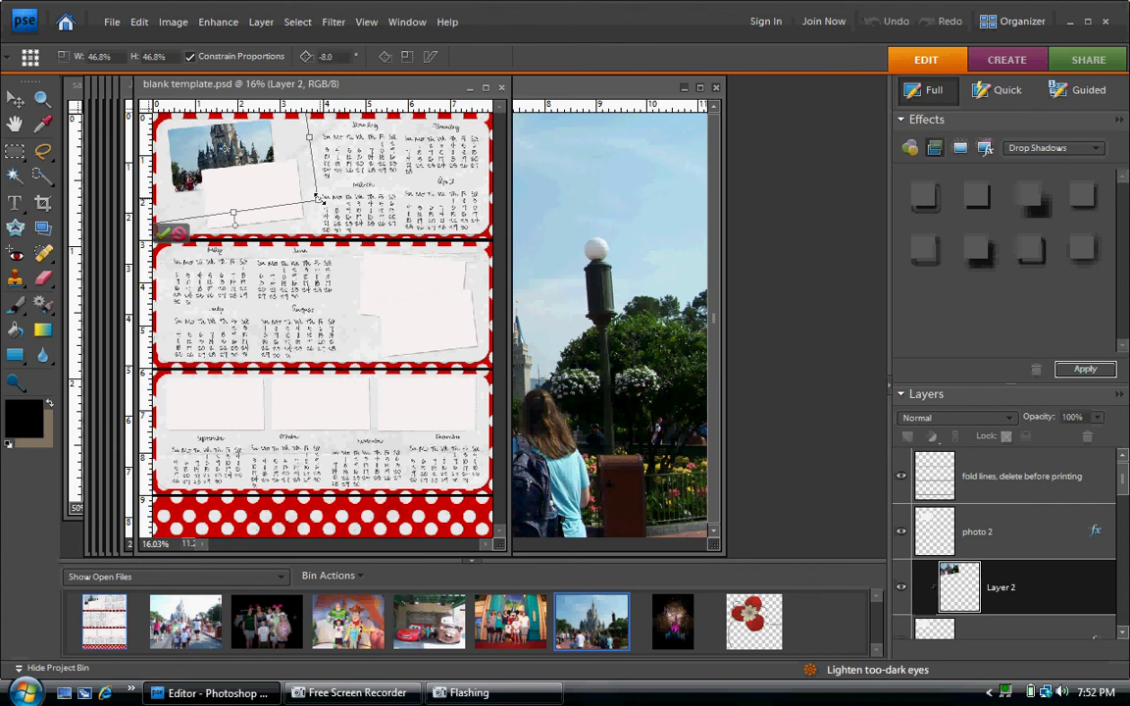
pyautogui.moveTo(317, 198); pyautogui.dragTo(254, 181)
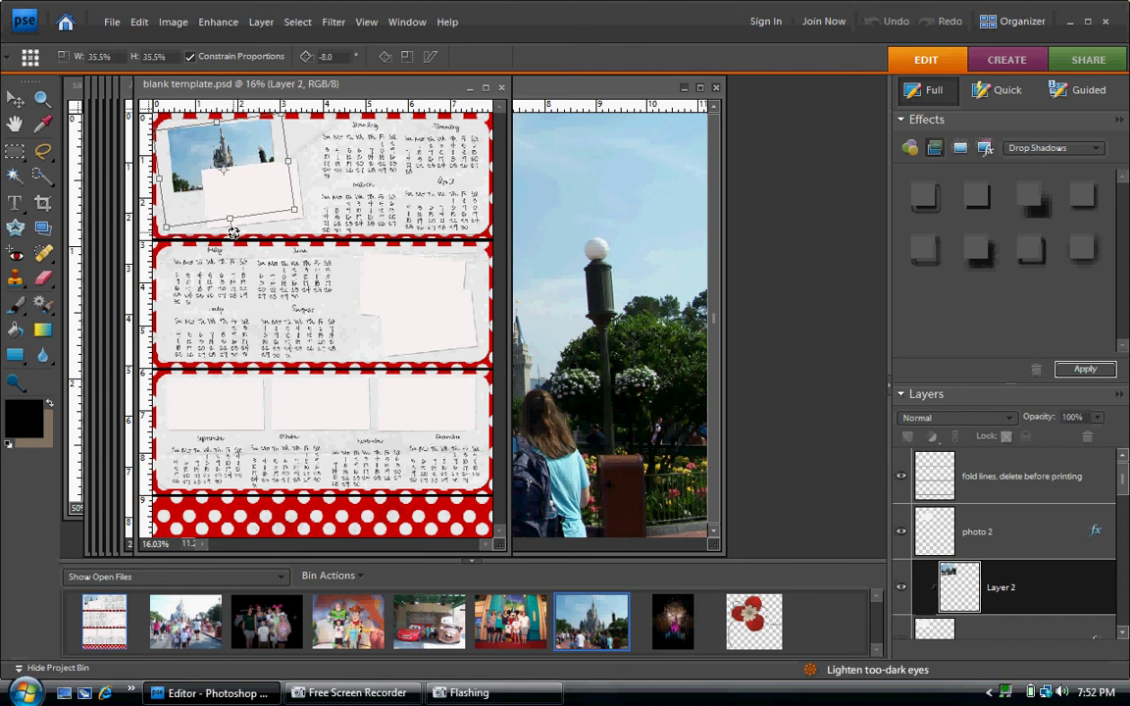
pyautogui.moveTo(233, 233); pyautogui.dragTo(227, 232)
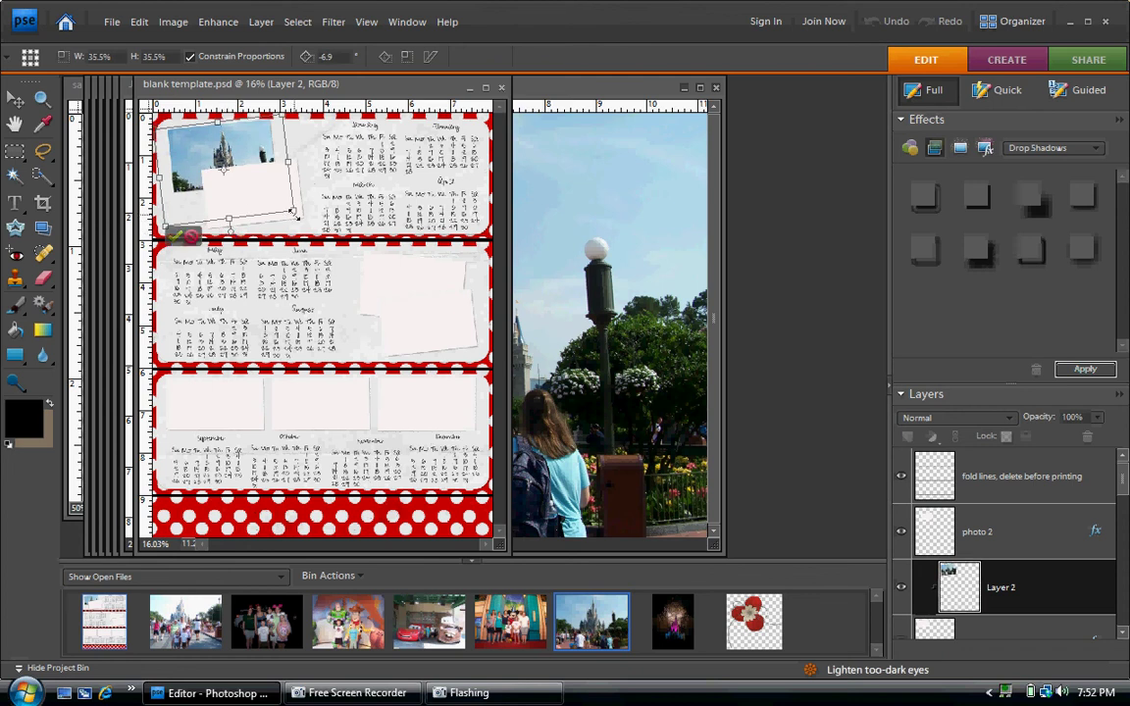
pyautogui.moveTo(291, 213); pyautogui.dragTo(278, 197)
pyautogui.moveTo(233, 152); pyautogui.dragTo(240, 147)
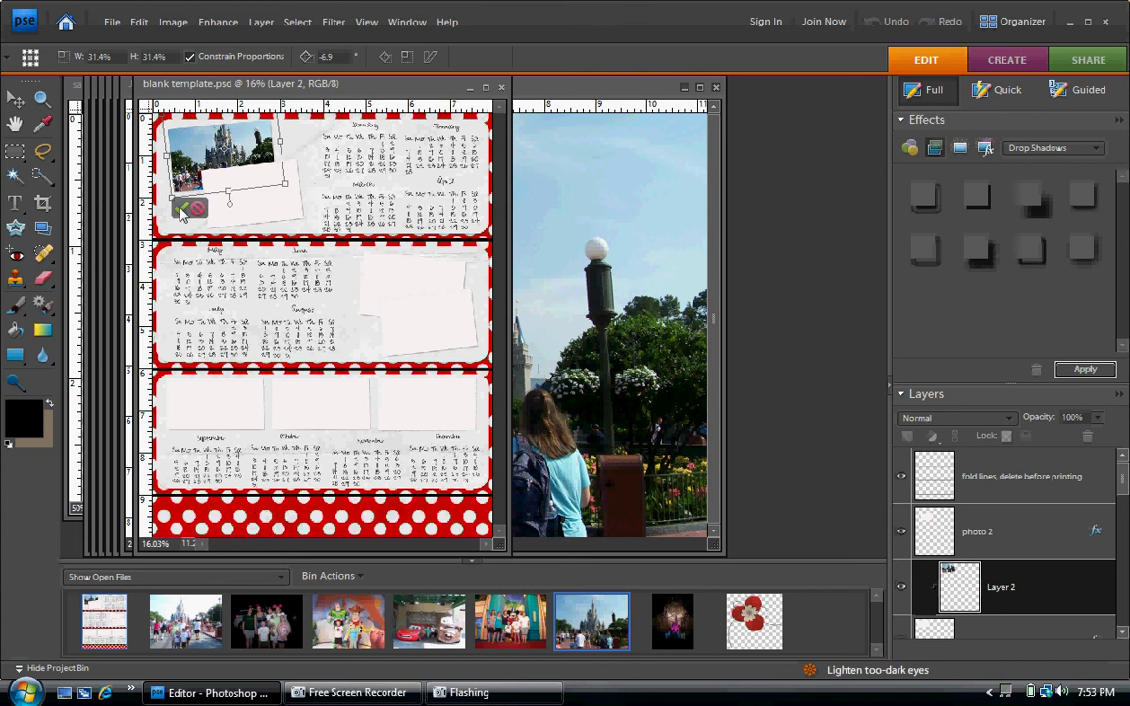
pyautogui.click(182, 210)
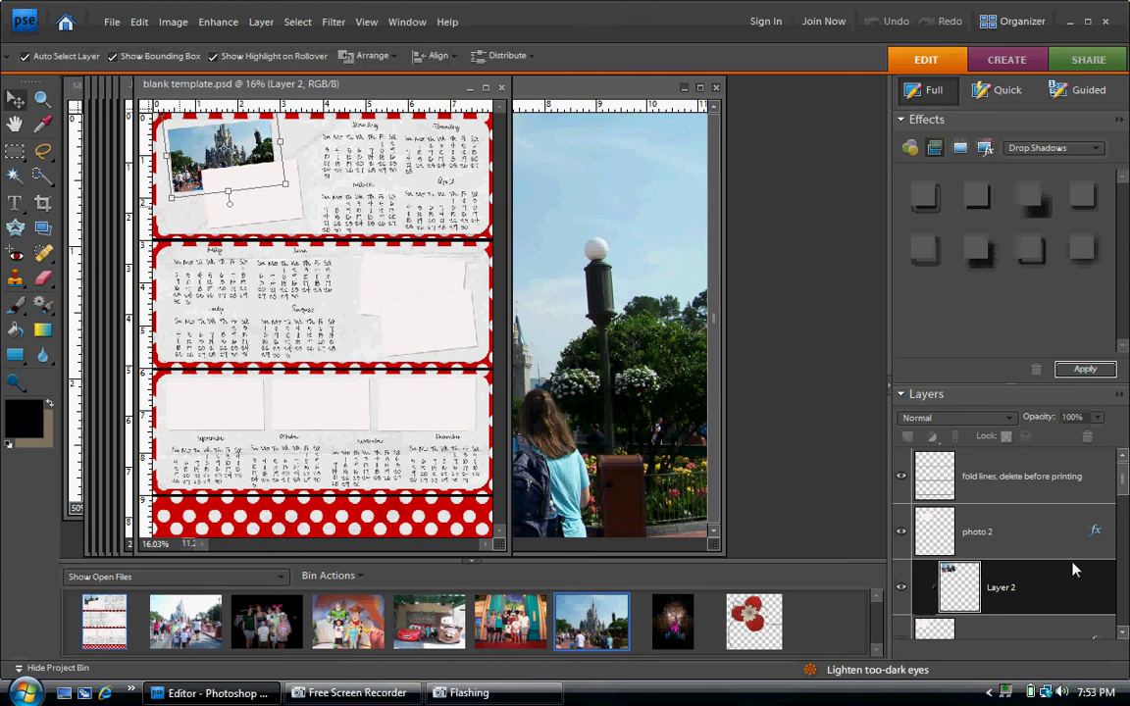
# Merge the castle photo into the photo 1 frame layer with Merge Clipping Mask.
pyautogui.click(1059, 633)
pyautogui.rightClick(1060, 641)
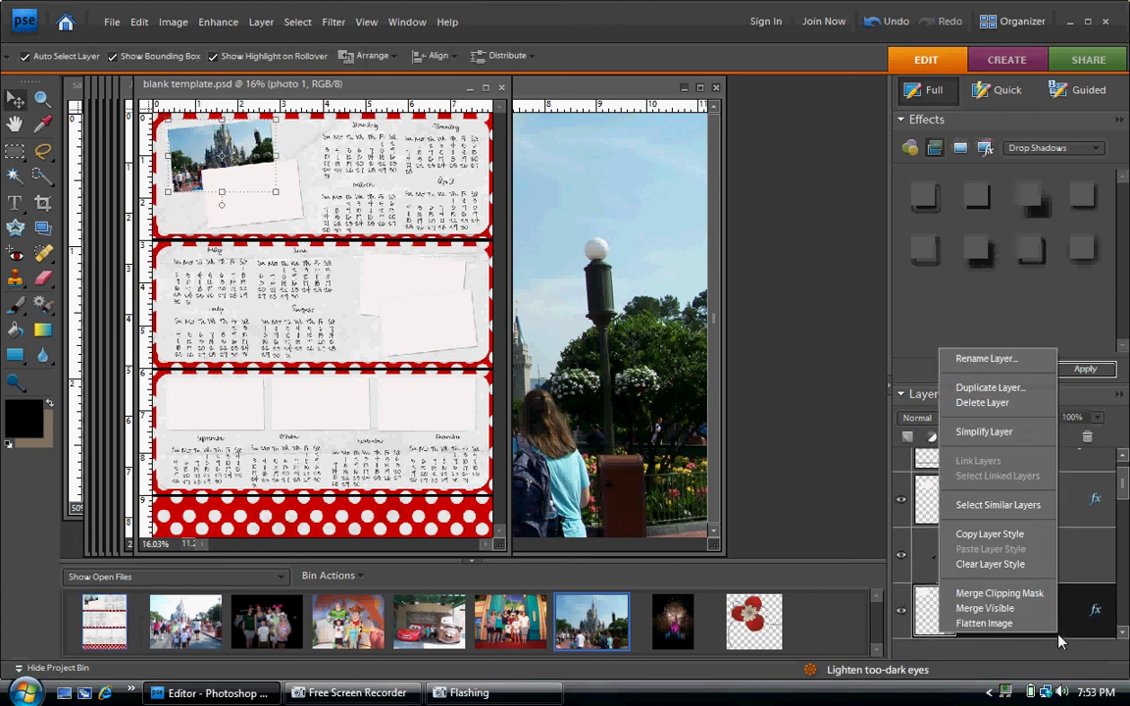
pyautogui.click(1045, 600)
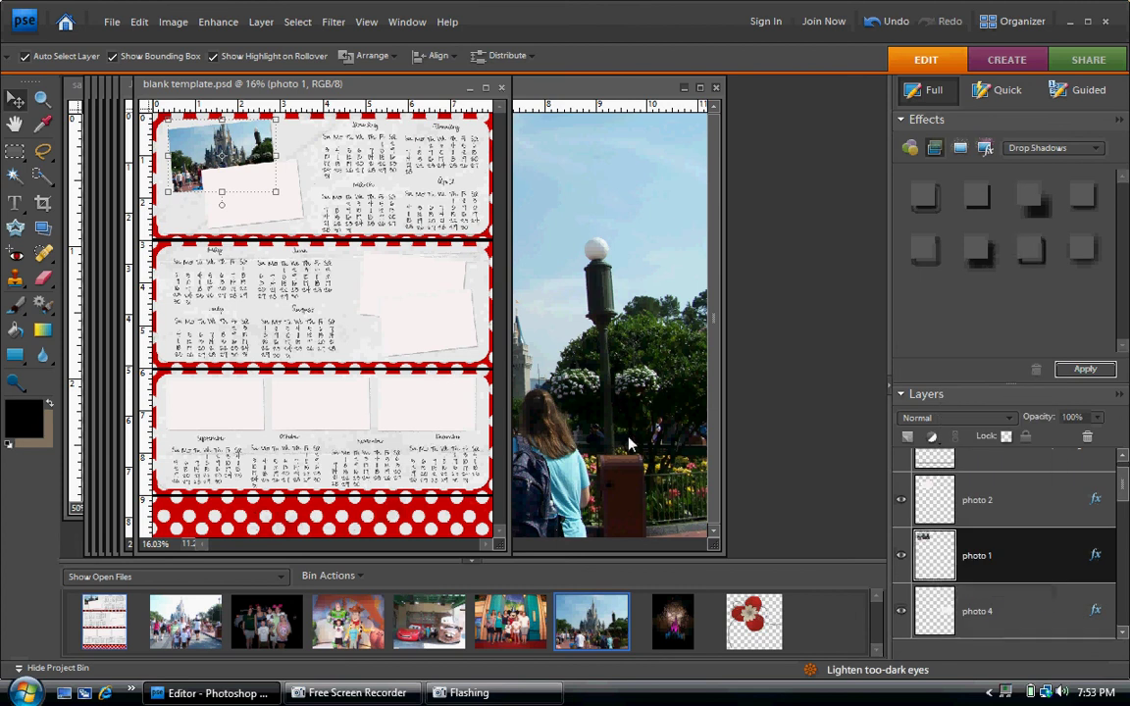
pyautogui.click(275, 216)
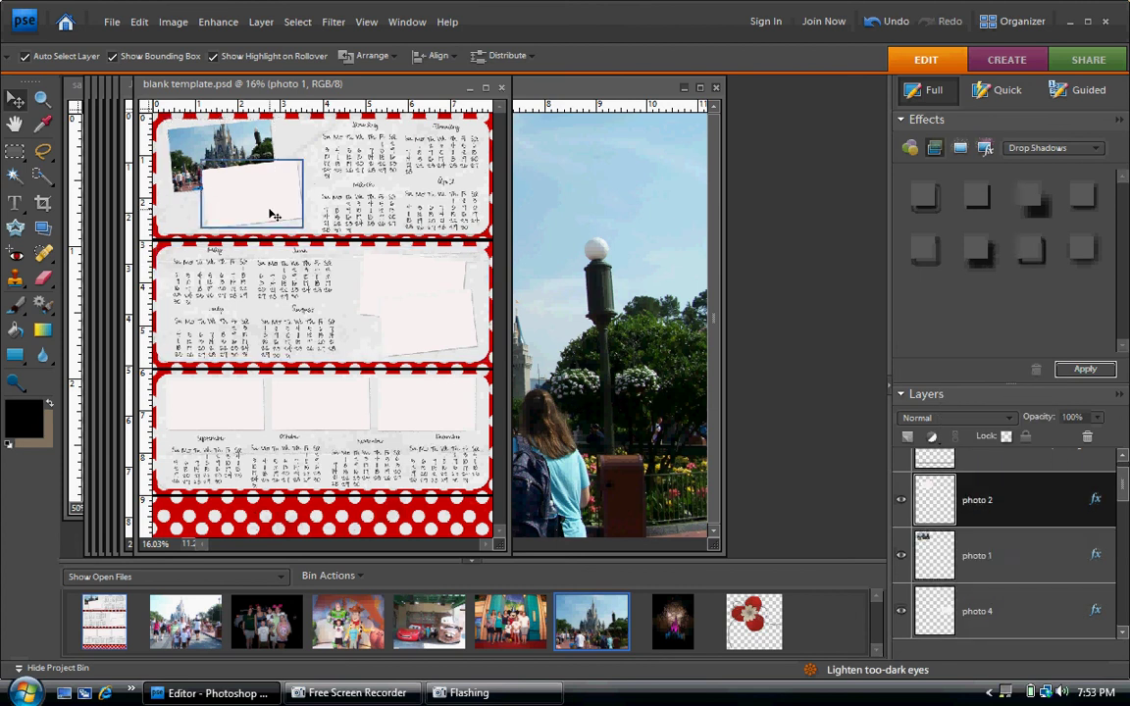
# Close the castle photo file and clip photo June 037.JPG into the photo 2 frame.
pyautogui.rightClick(581, 633)
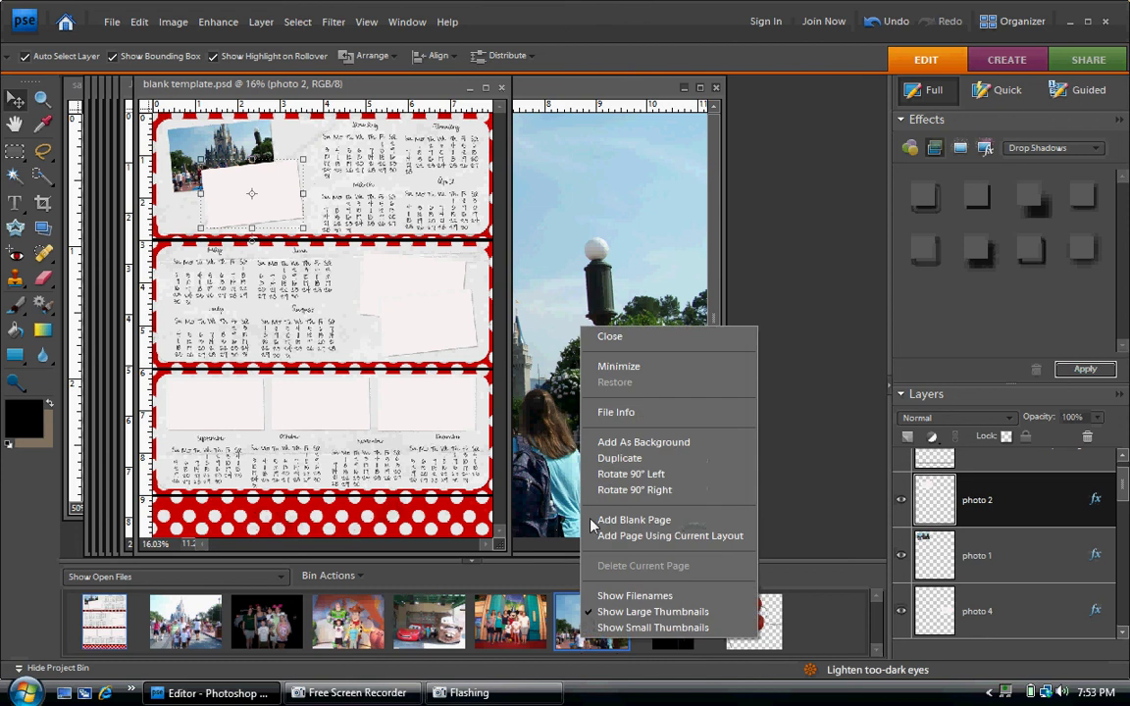
pyautogui.click(665, 335)
pyautogui.doubleClick(185, 621)
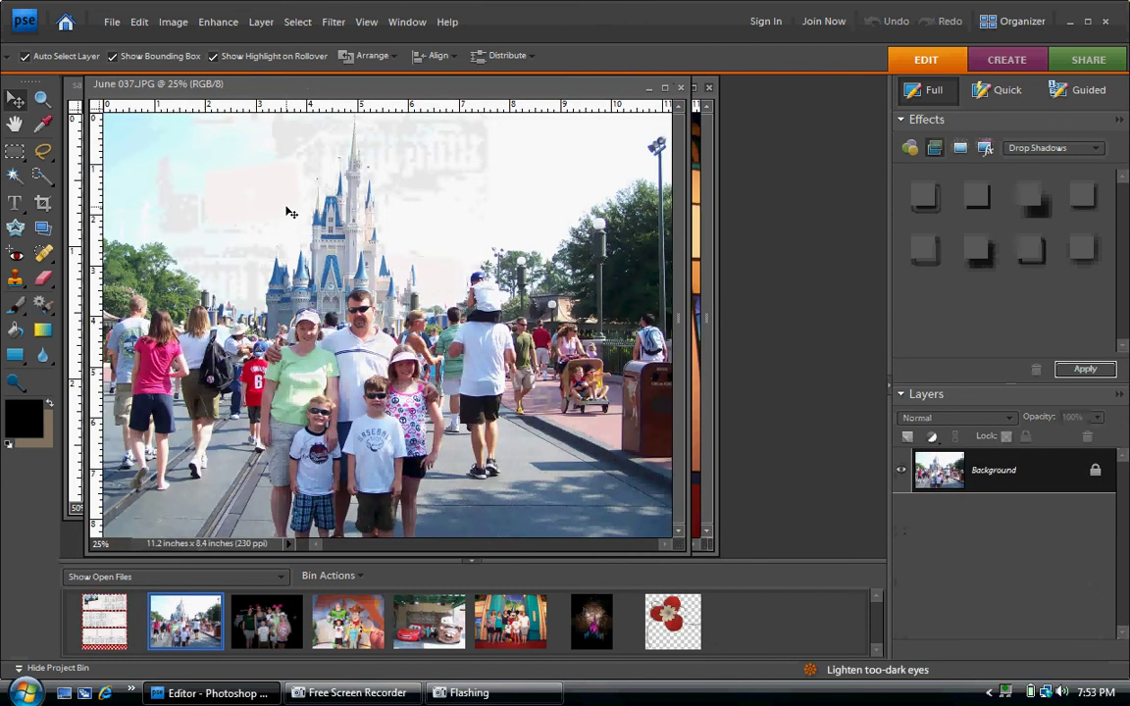
pyautogui.moveTo(291, 212); pyautogui.dragTo(93, 625)
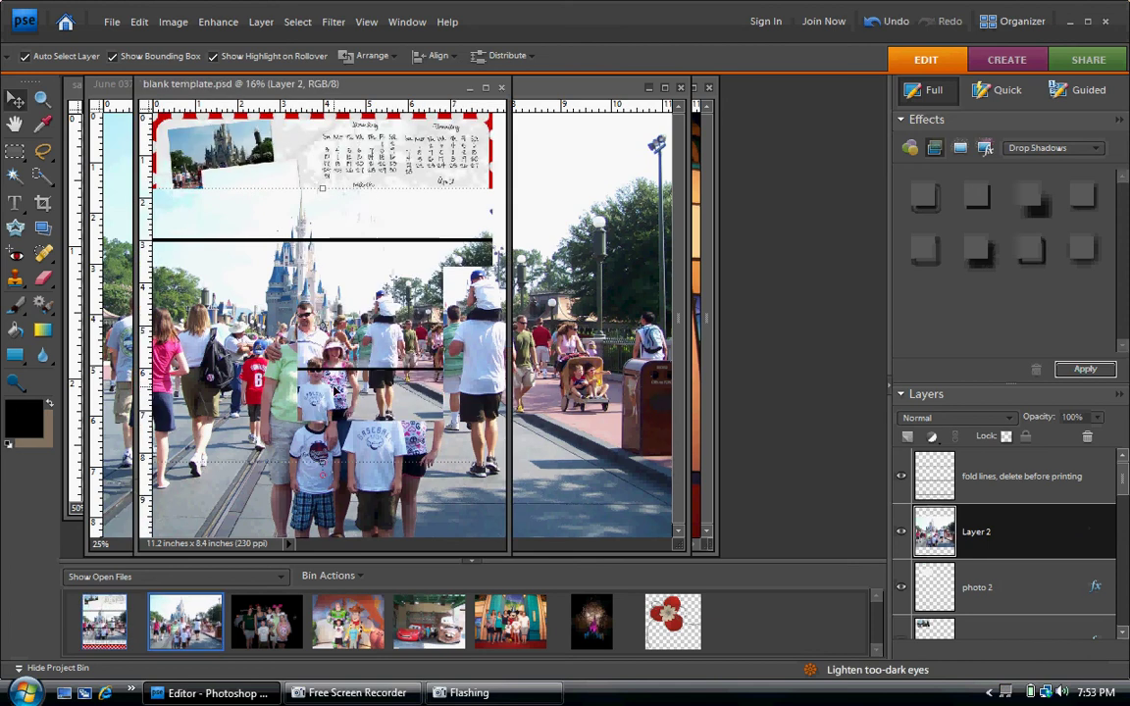
pyautogui.moveTo(348, 310); pyautogui.dragTo(334, 271)
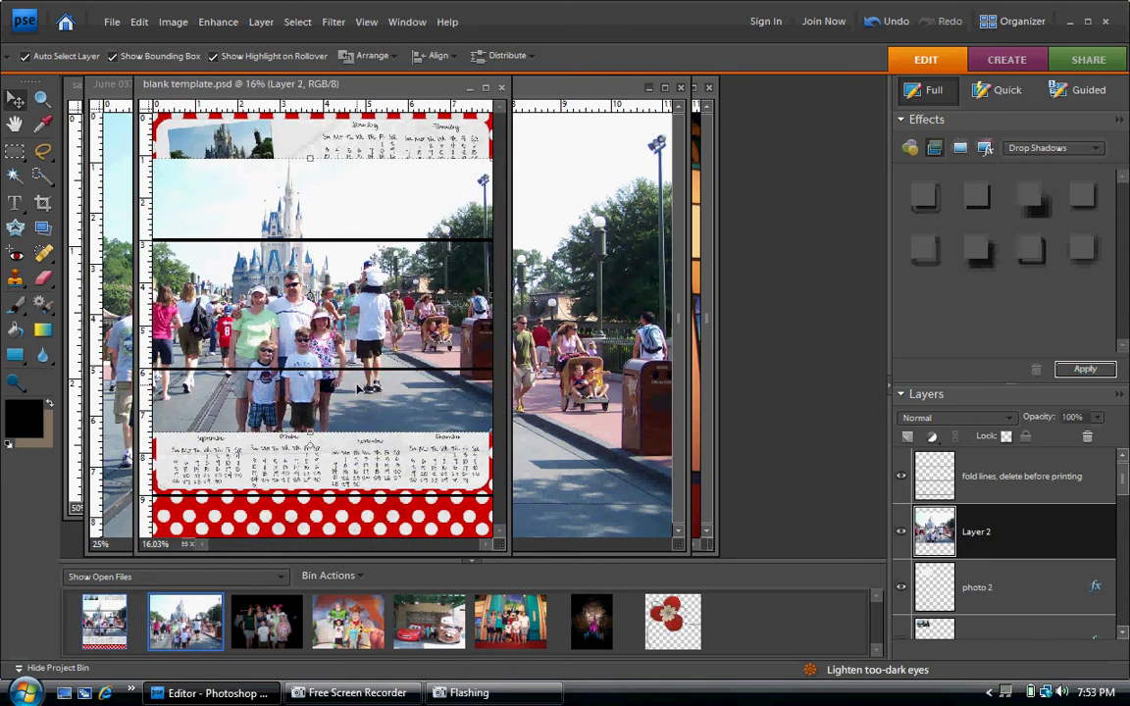
pyautogui.hotkey('ctrl', 'g')
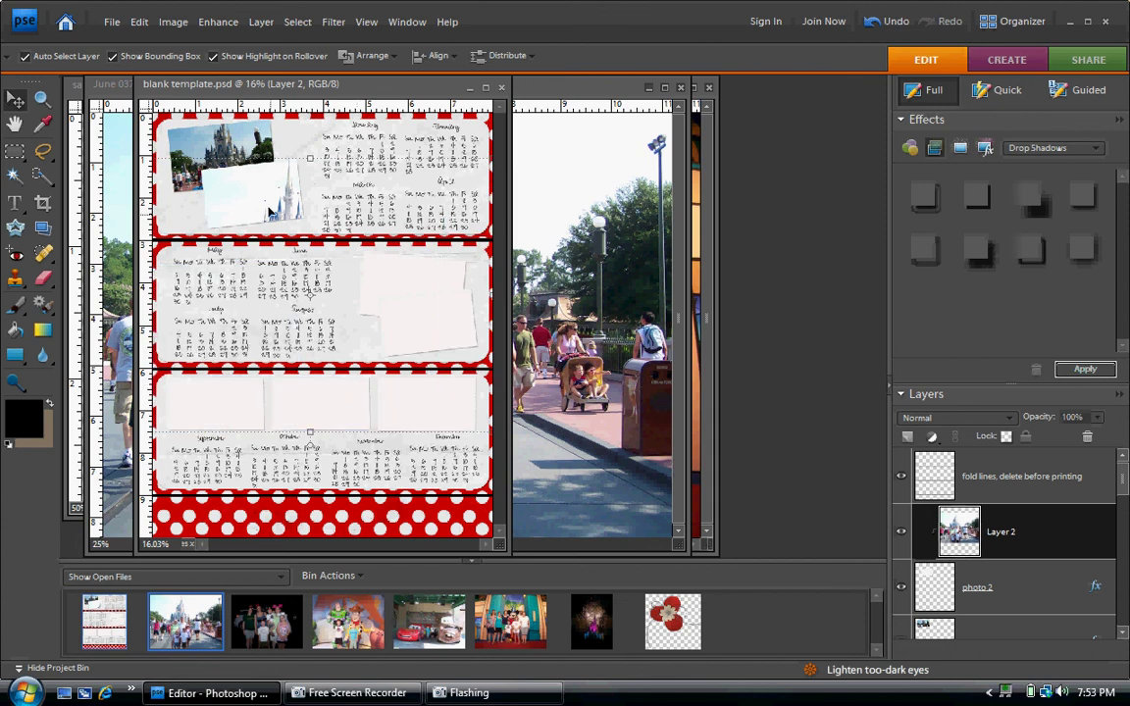
# Scale the second photo to 27.6%, tilt it -7.2°, and place it in the upper-left photo area.
pyautogui.moveTo(269, 211); pyautogui.dragTo(222, 196)
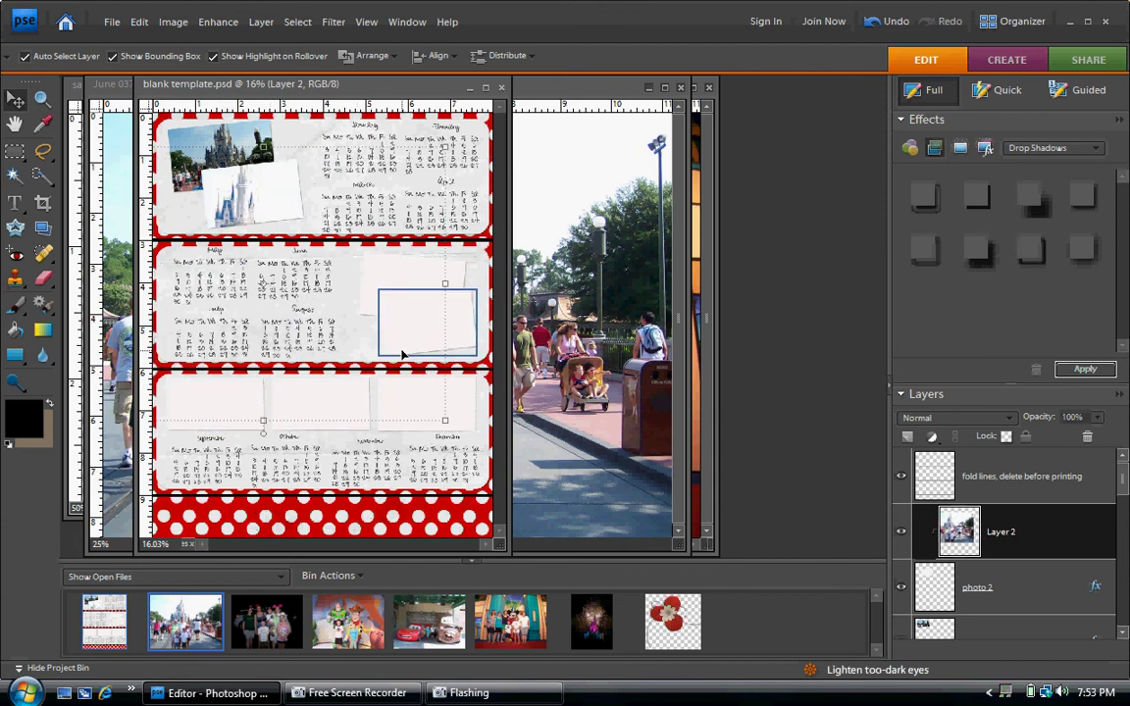
pyautogui.moveTo(445, 420); pyautogui.dragTo(285, 299)
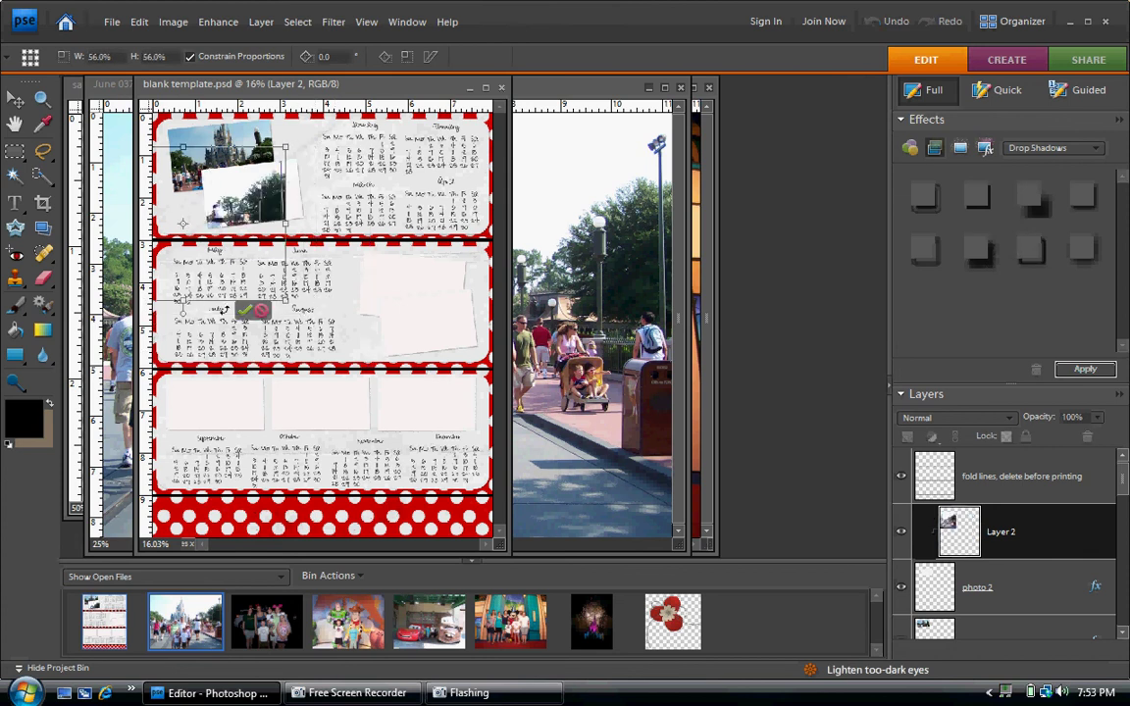
pyautogui.moveTo(176, 287); pyautogui.dragTo(198, 314)
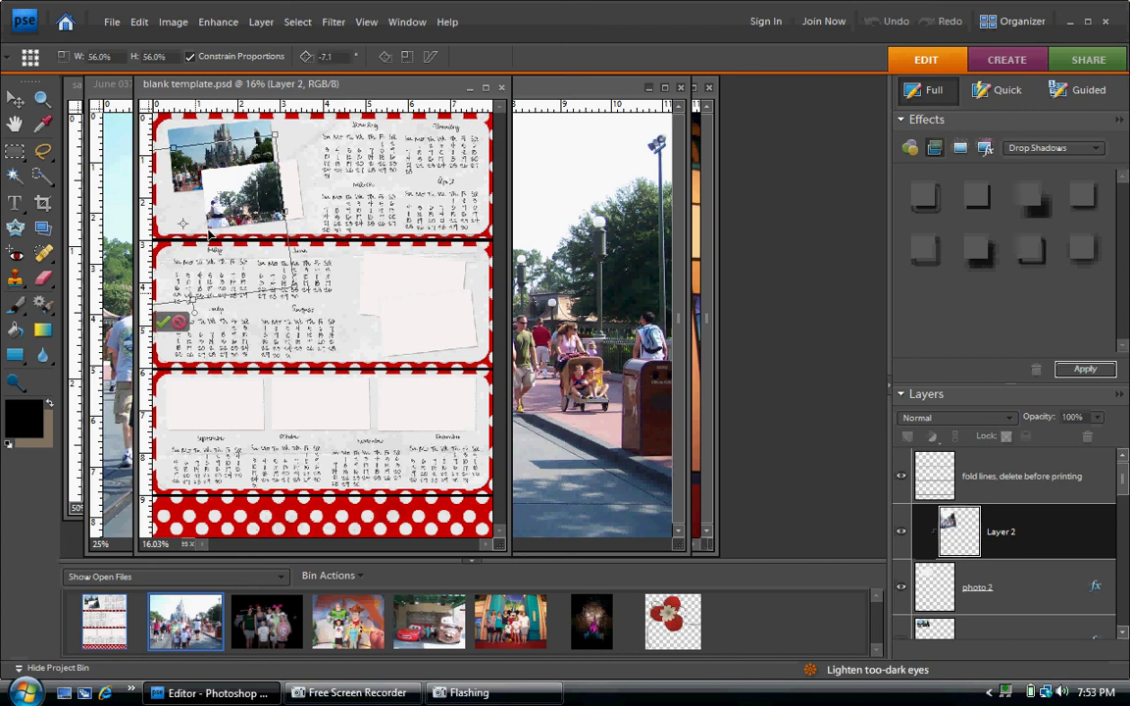
pyautogui.moveTo(209, 233); pyautogui.dragTo(324, 172)
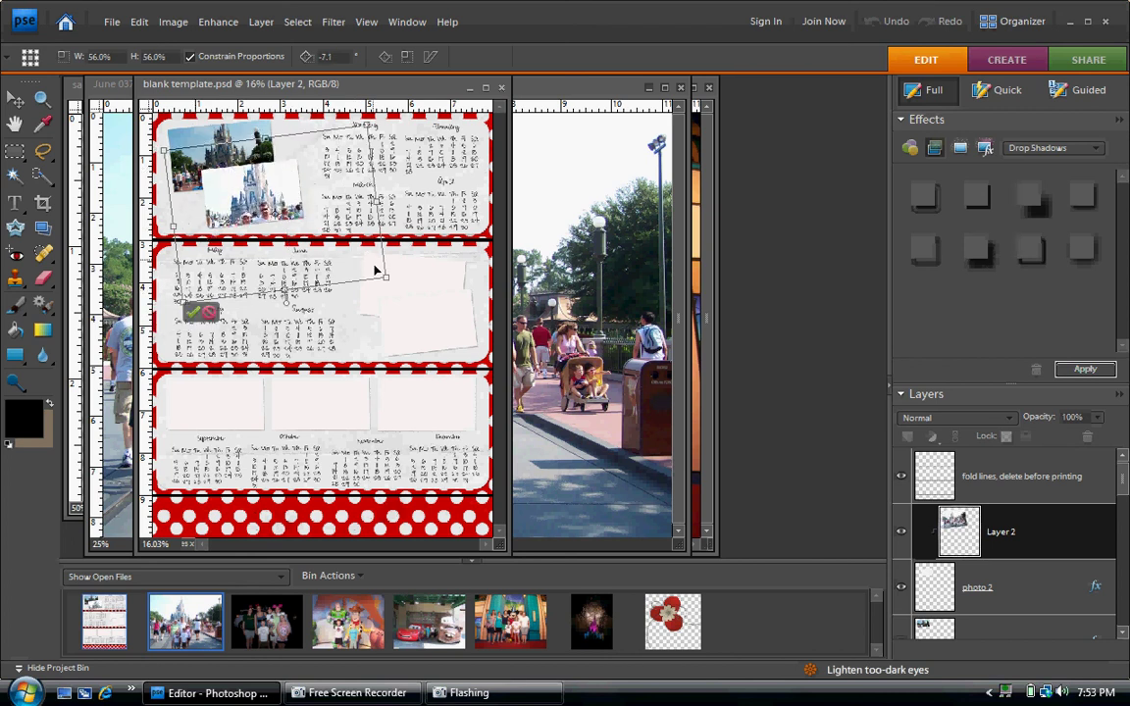
pyautogui.moveTo(385, 279); pyautogui.dragTo(307, 225)
pyautogui.moveTo(225, 228); pyautogui.dragTo(239, 254)
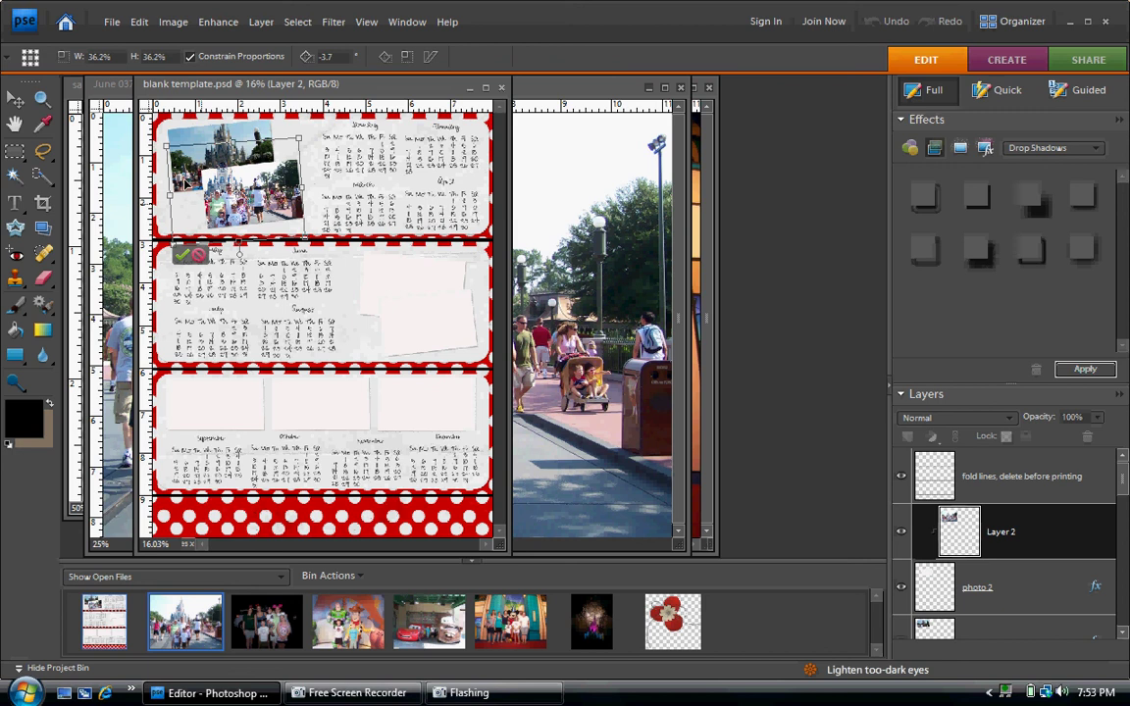
pyautogui.moveTo(166, 146)
pyautogui.mouseDown()
pyautogui.moveTo(159, 137)
pyautogui.moveTo(186, 155)
pyautogui.mouseUp()
pyautogui.moveTo(240, 197); pyautogui.dragTo(252, 193)
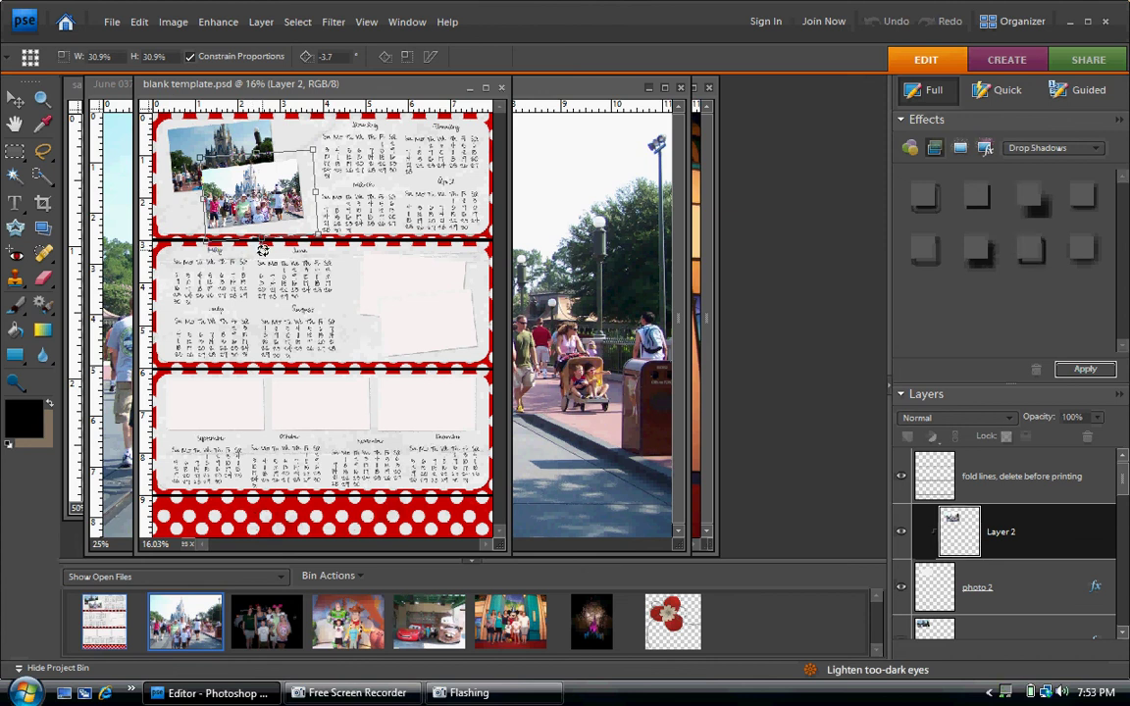
pyautogui.moveTo(261, 249); pyautogui.dragTo(307, 222)
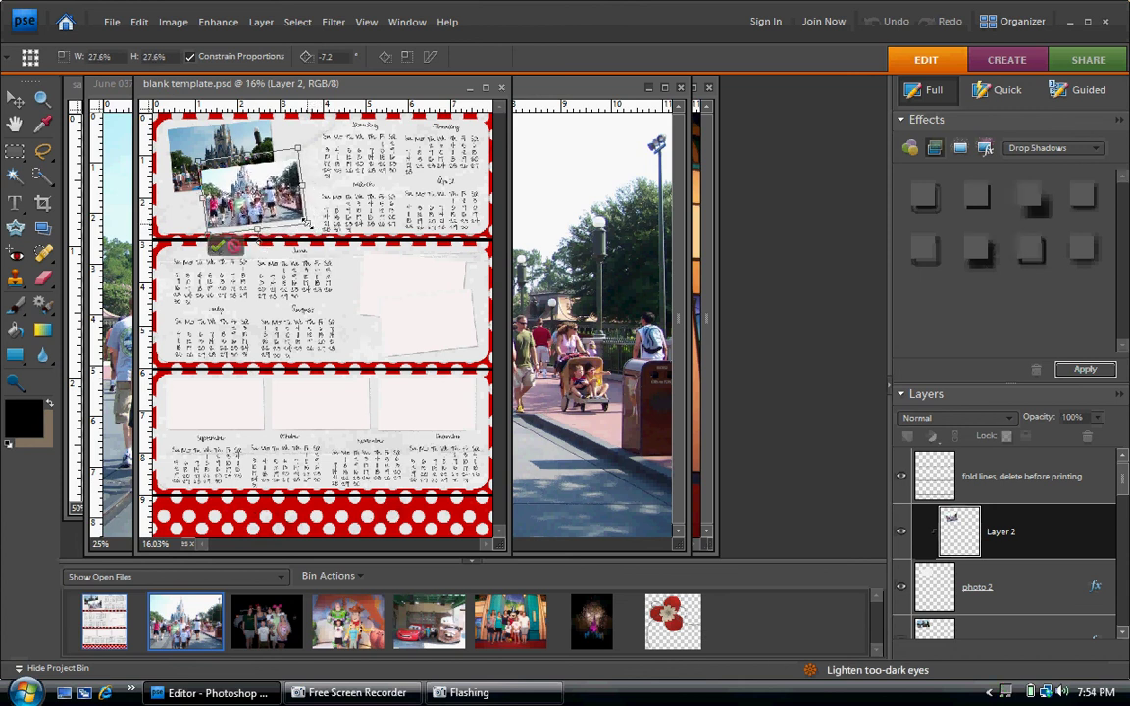
pyautogui.click(217, 247)
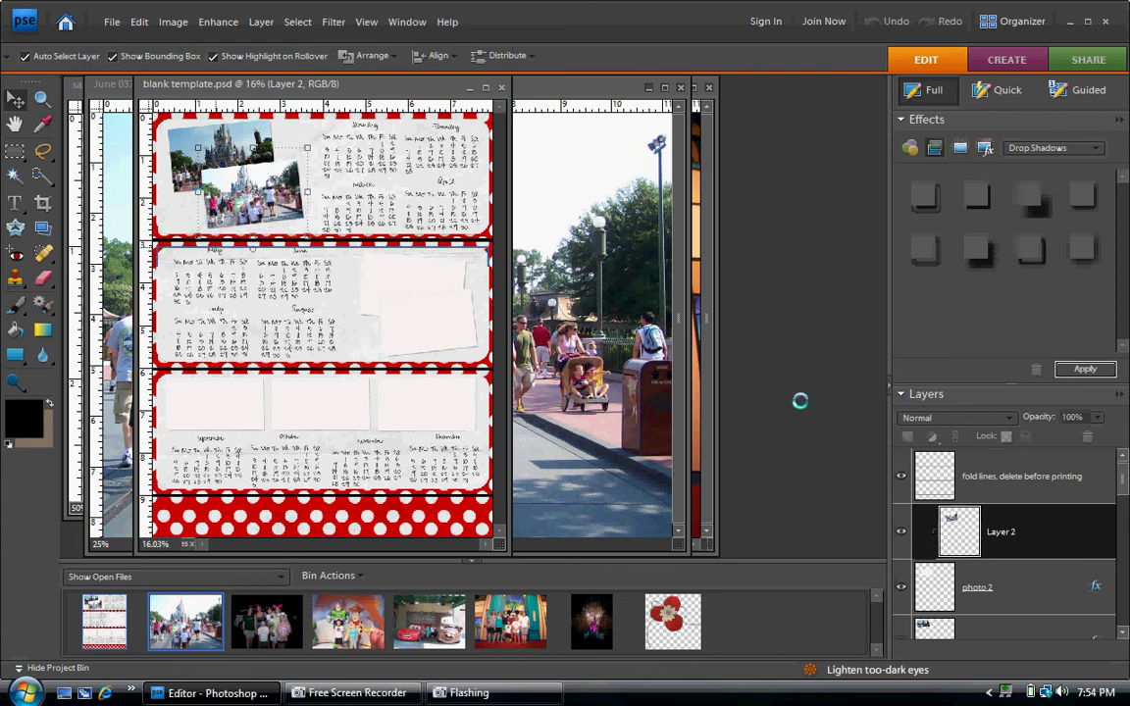
pyautogui.rightClick(1035, 586)
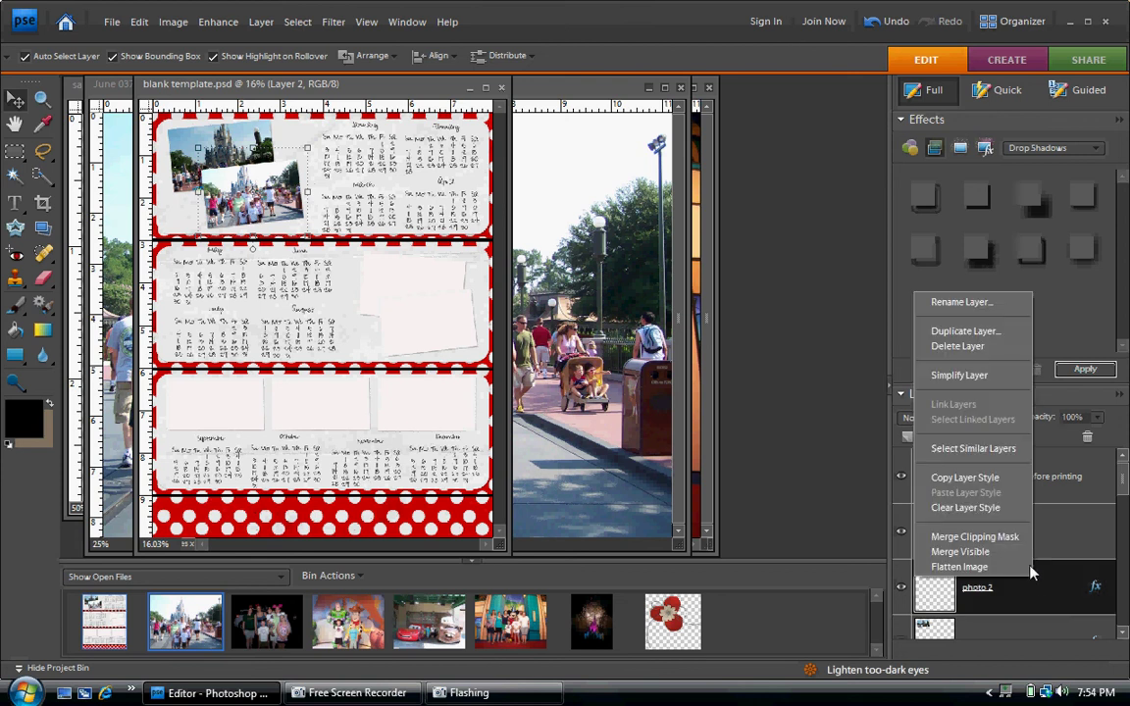
# Merge the photo into the photo 2 frame, then add the red flower cluster scaled to 53.5%.
pyautogui.click(1023, 544)
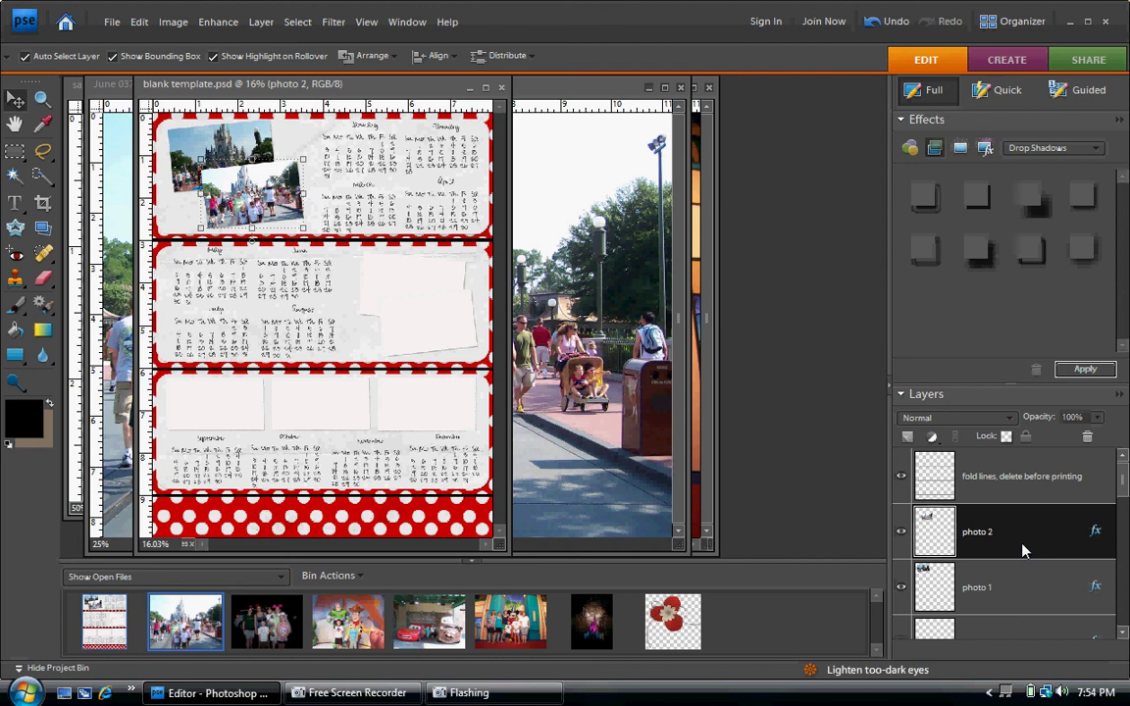
pyautogui.click(668, 636)
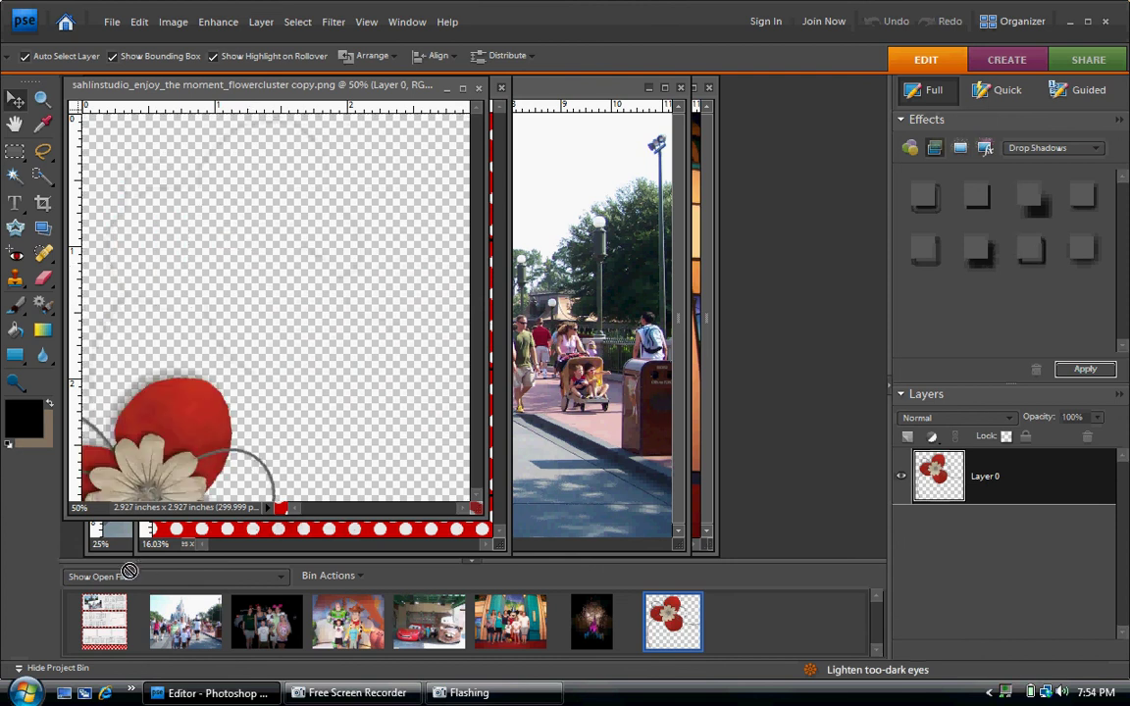
pyautogui.moveTo(128, 571); pyautogui.dragTo(186, 210)
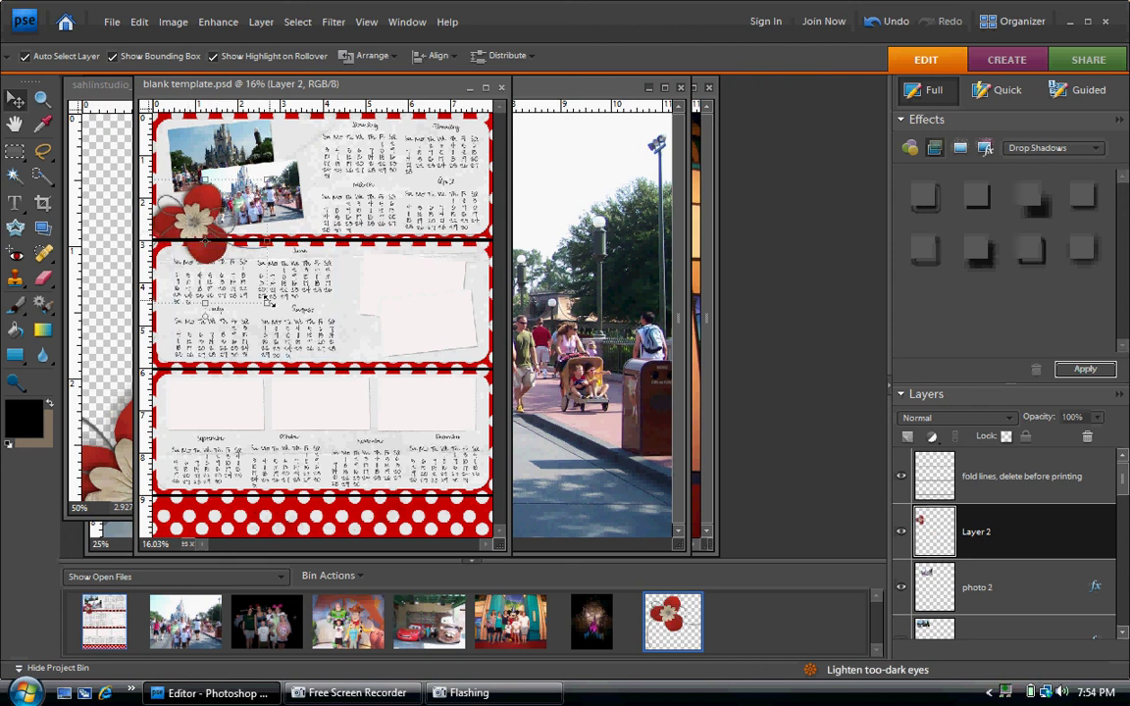
pyautogui.moveTo(267, 301); pyautogui.dragTo(201, 209)
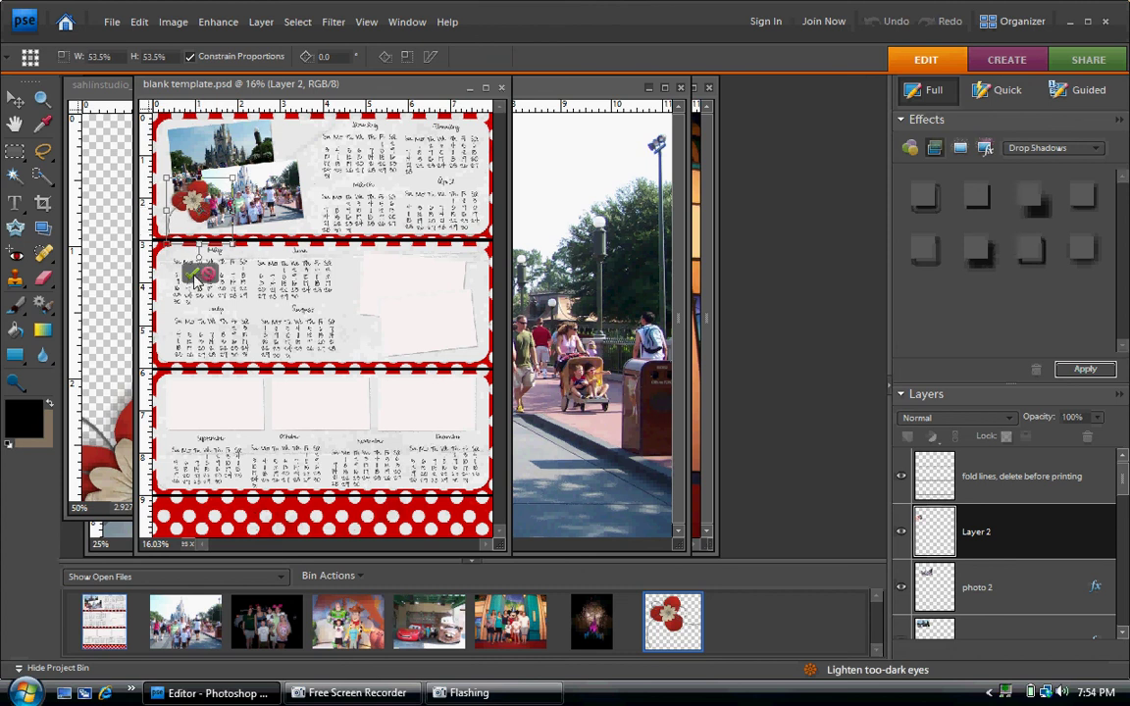
pyautogui.press('Return')
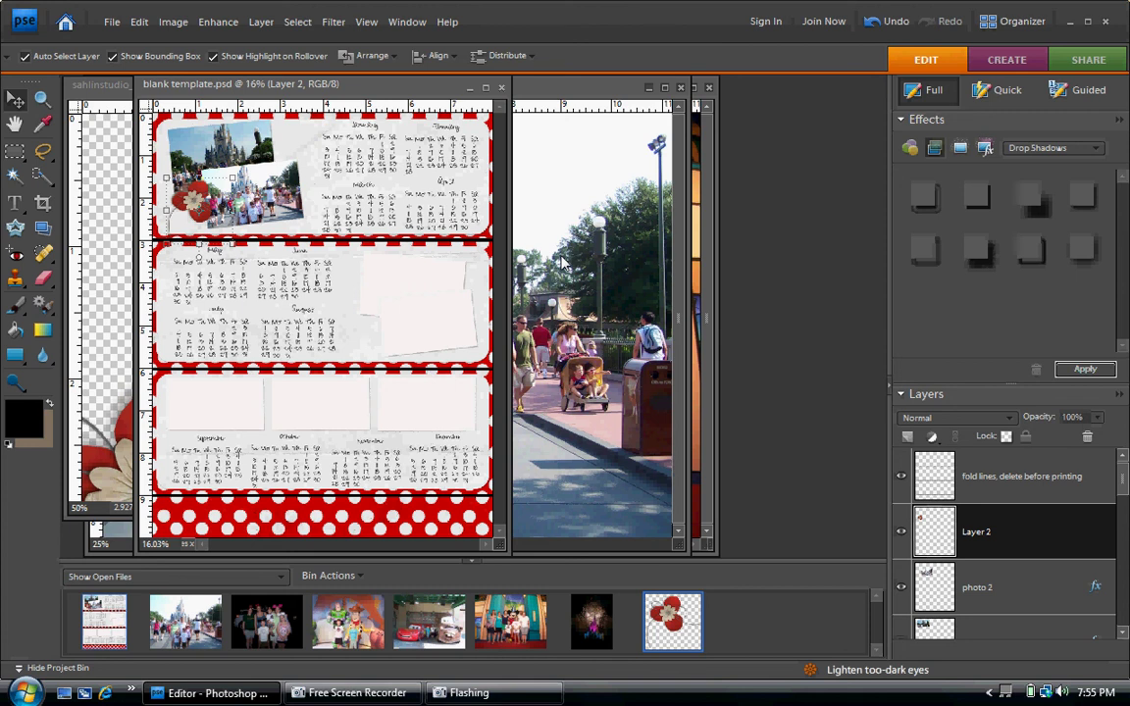
# Delete the 'fold lines, delete before printing' layer from the calendar template.
pyautogui.click(429, 272)
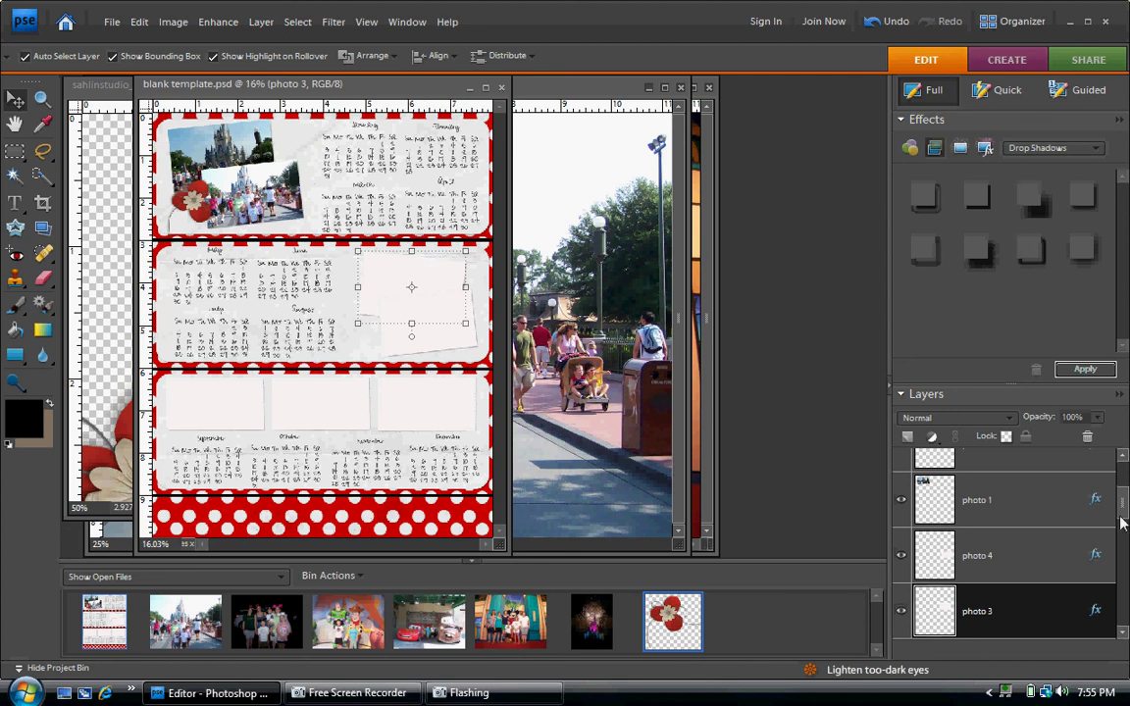
pyautogui.moveTo(1122, 523); pyautogui.dragTo(1125, 489)
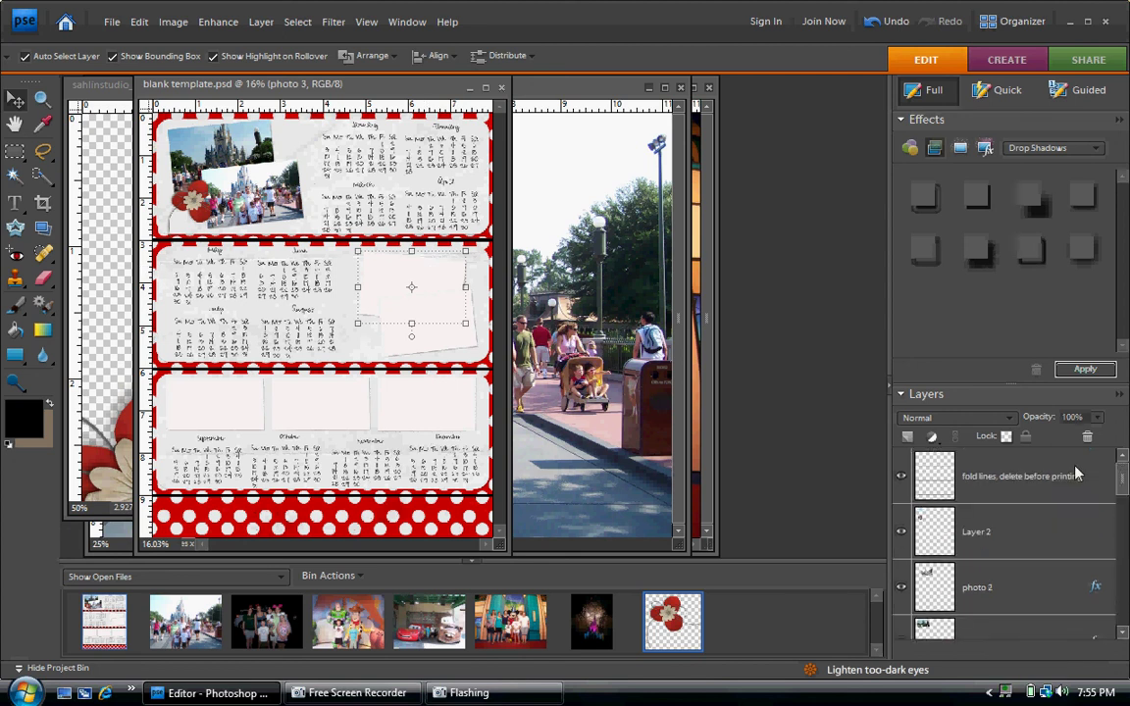
pyautogui.click(1076, 474)
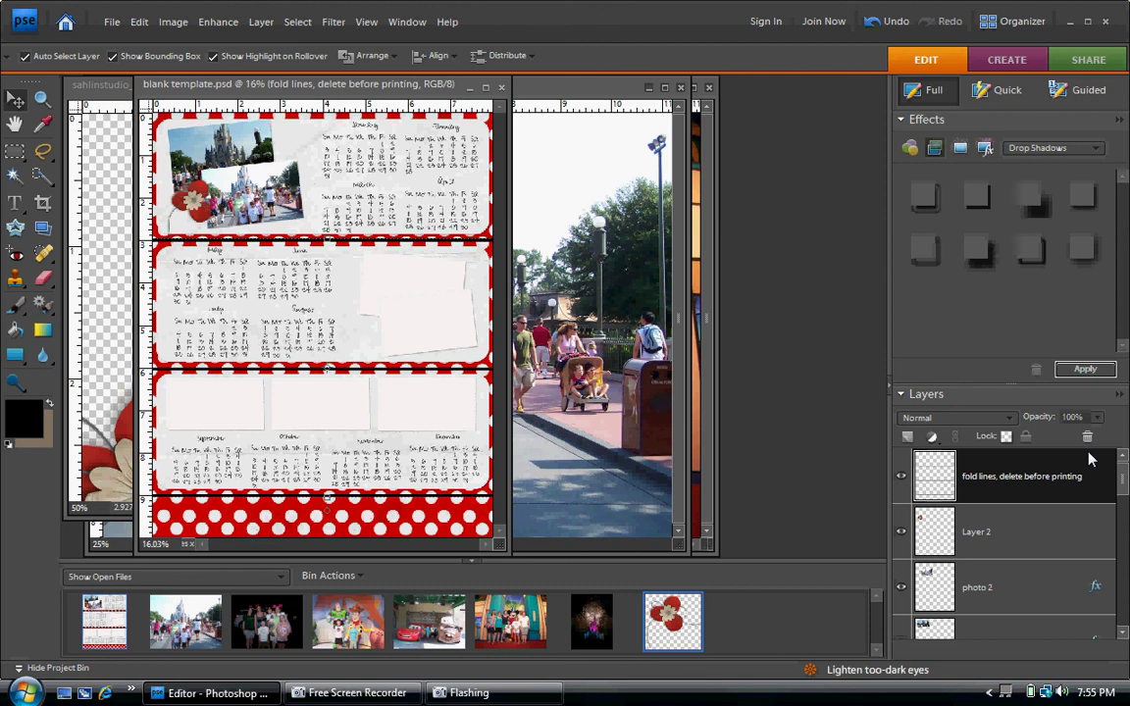
pyautogui.click(1088, 436)
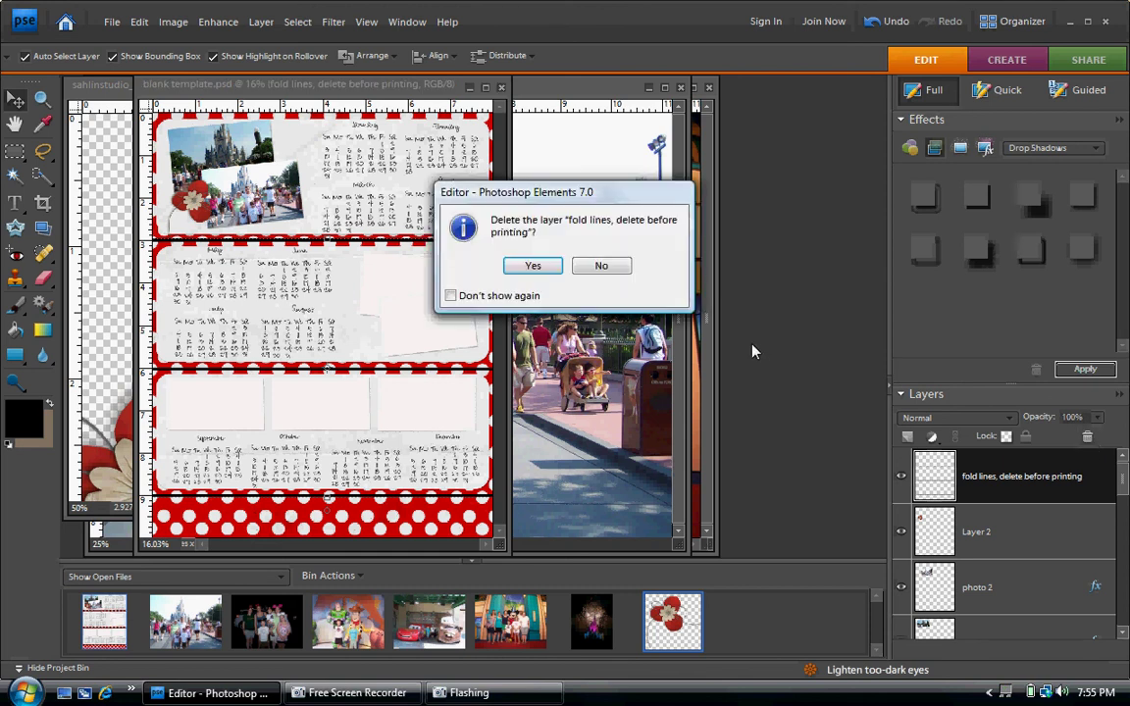
pyautogui.click(558, 269)
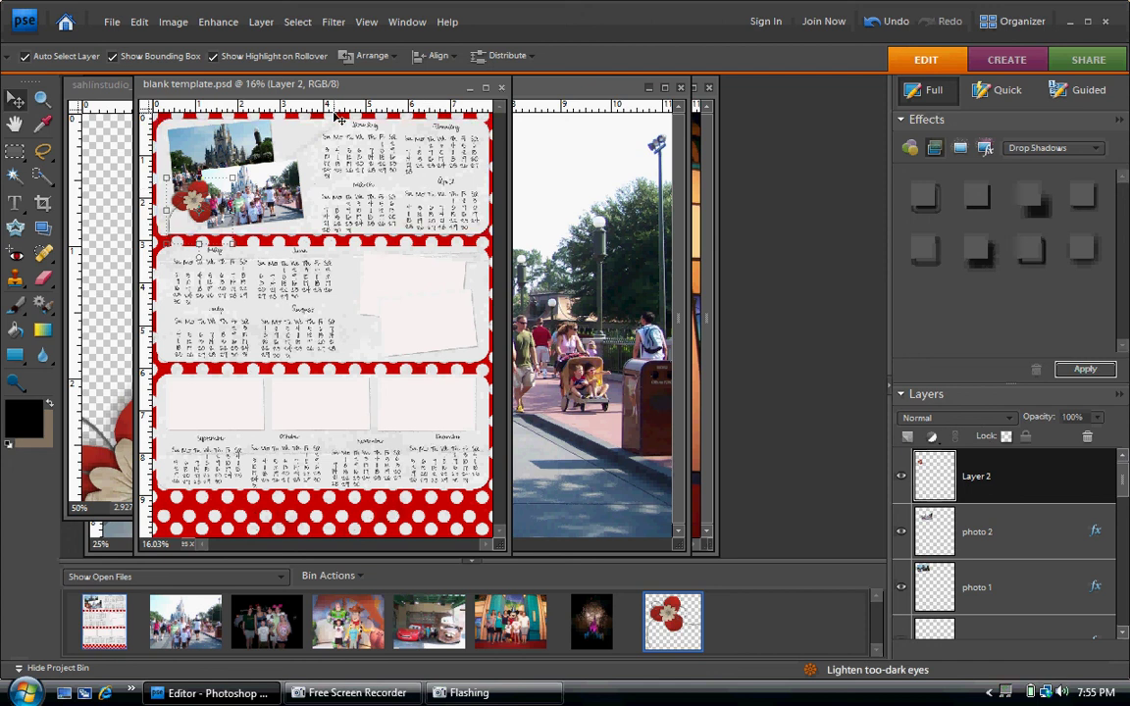
# Flatten the image to a single Background layer, then pick JPEG in Save As and cancel.
pyautogui.click(261, 24)
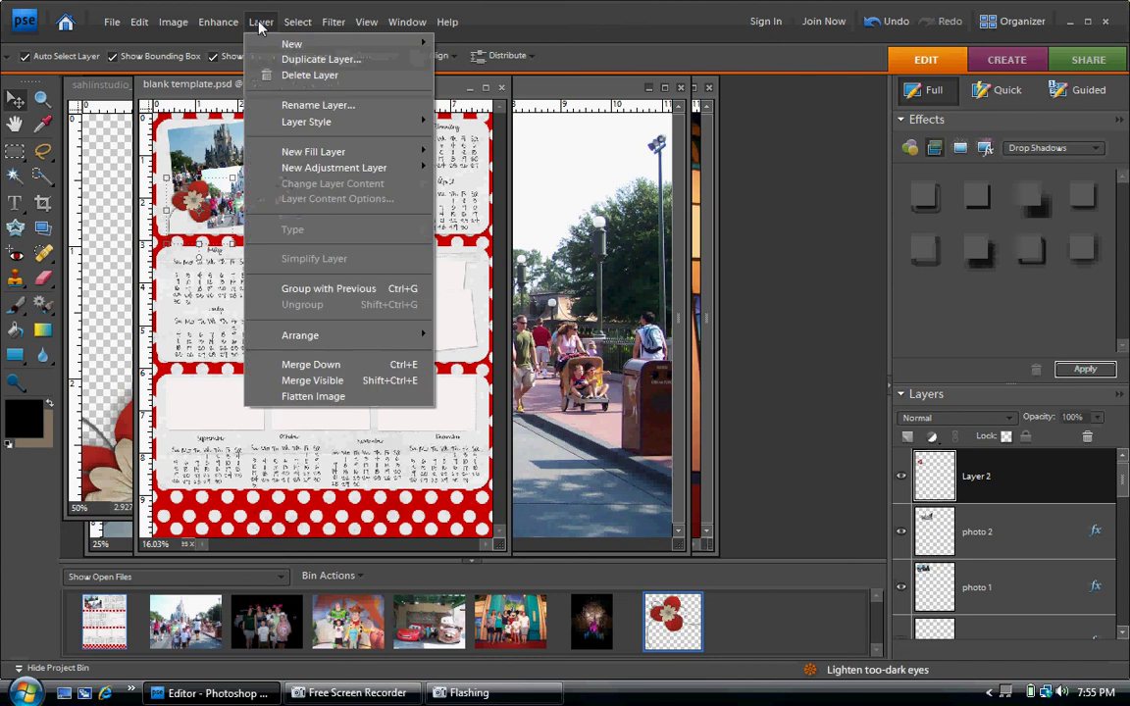
pyautogui.click(338, 398)
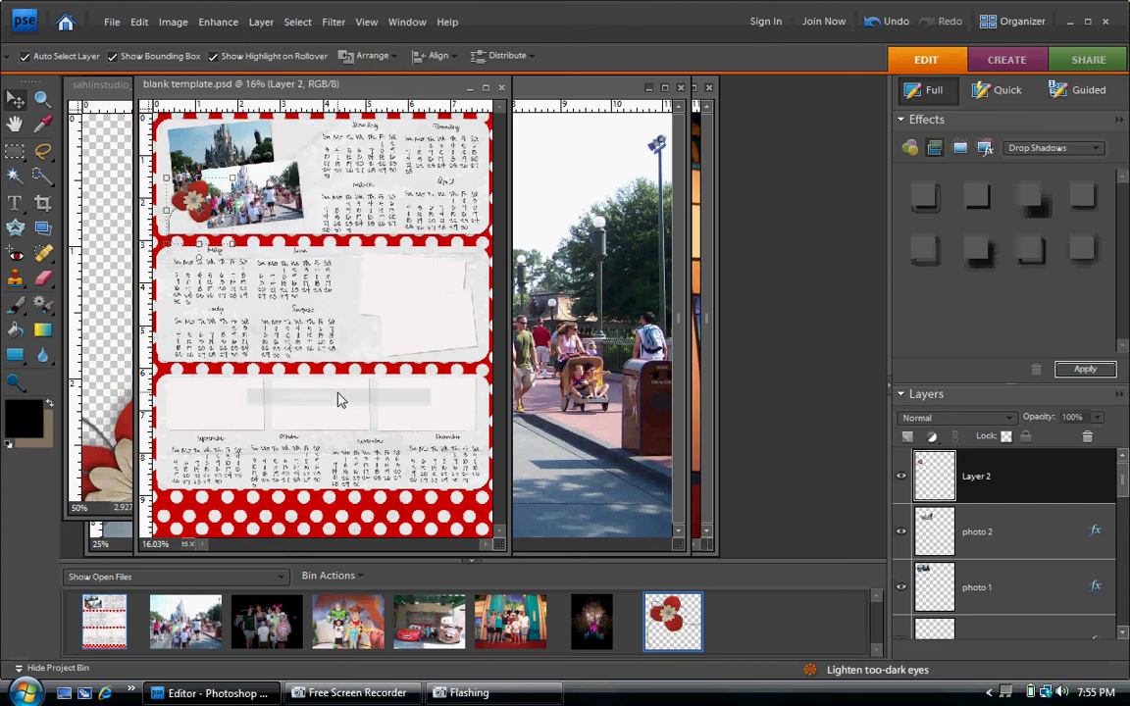
pyautogui.click(111, 28)
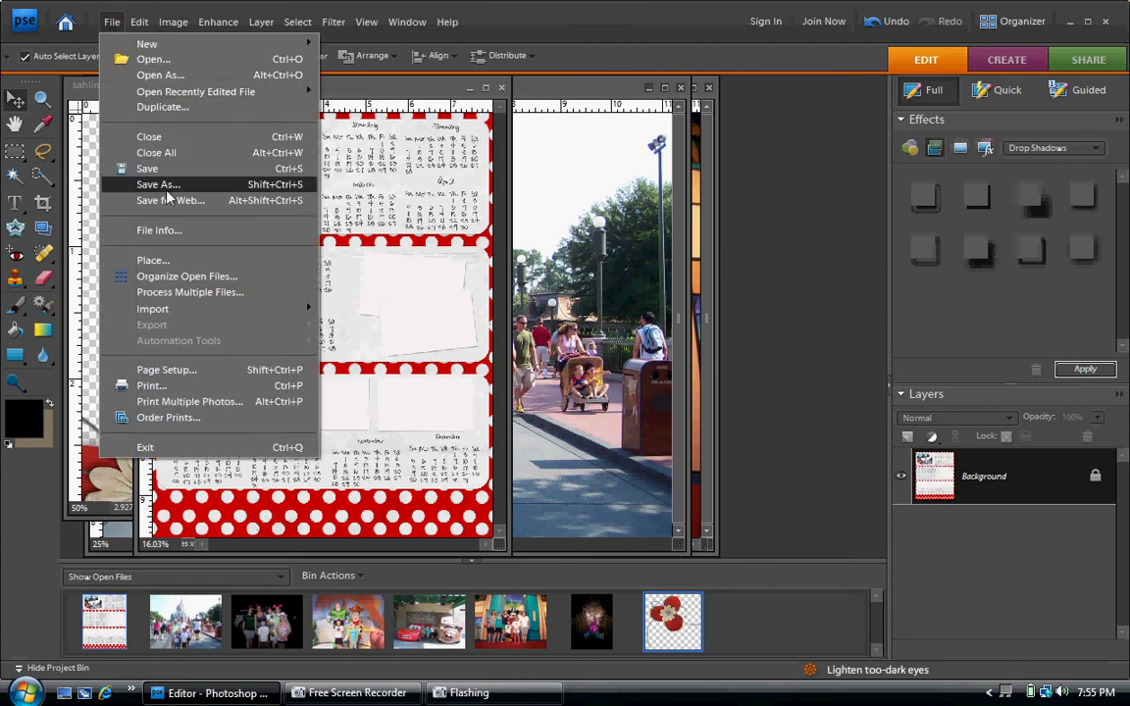
pyautogui.click(168, 192)
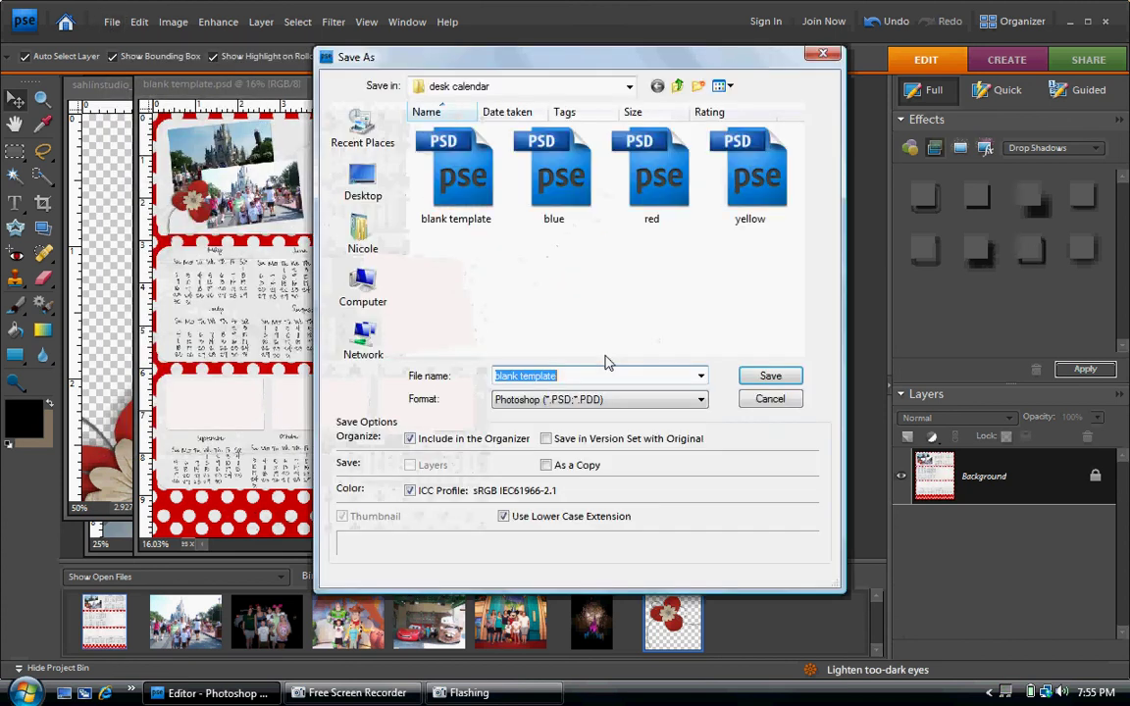
pyautogui.click(702, 402)
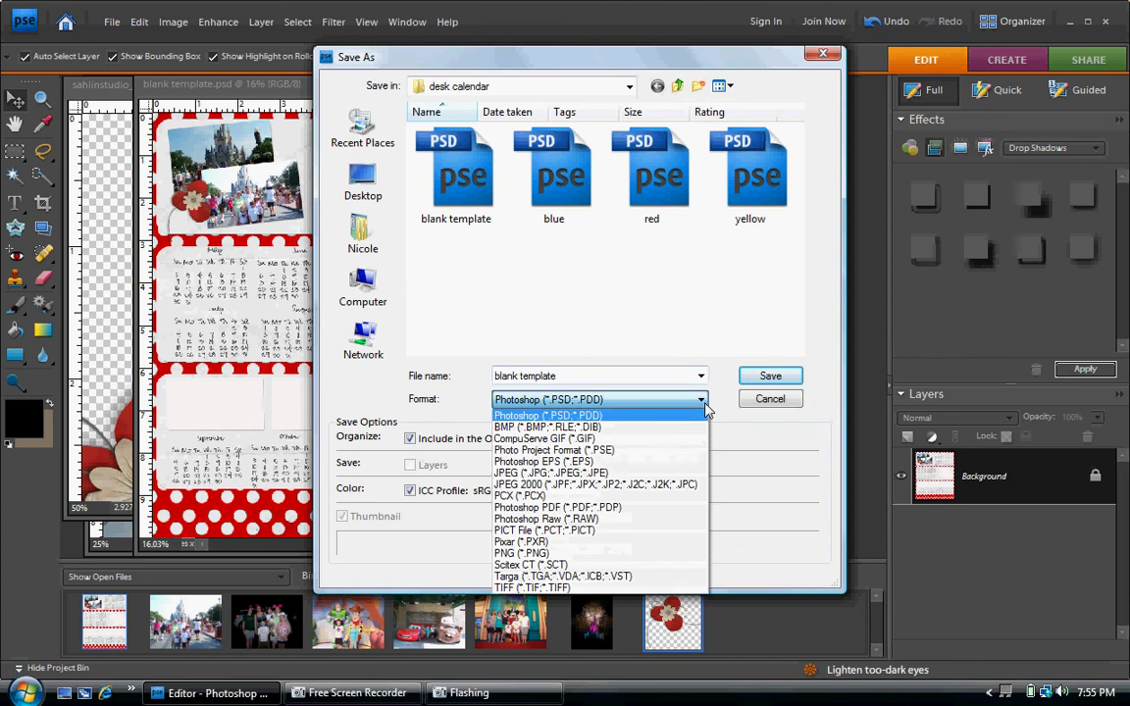
pyautogui.click(606, 474)
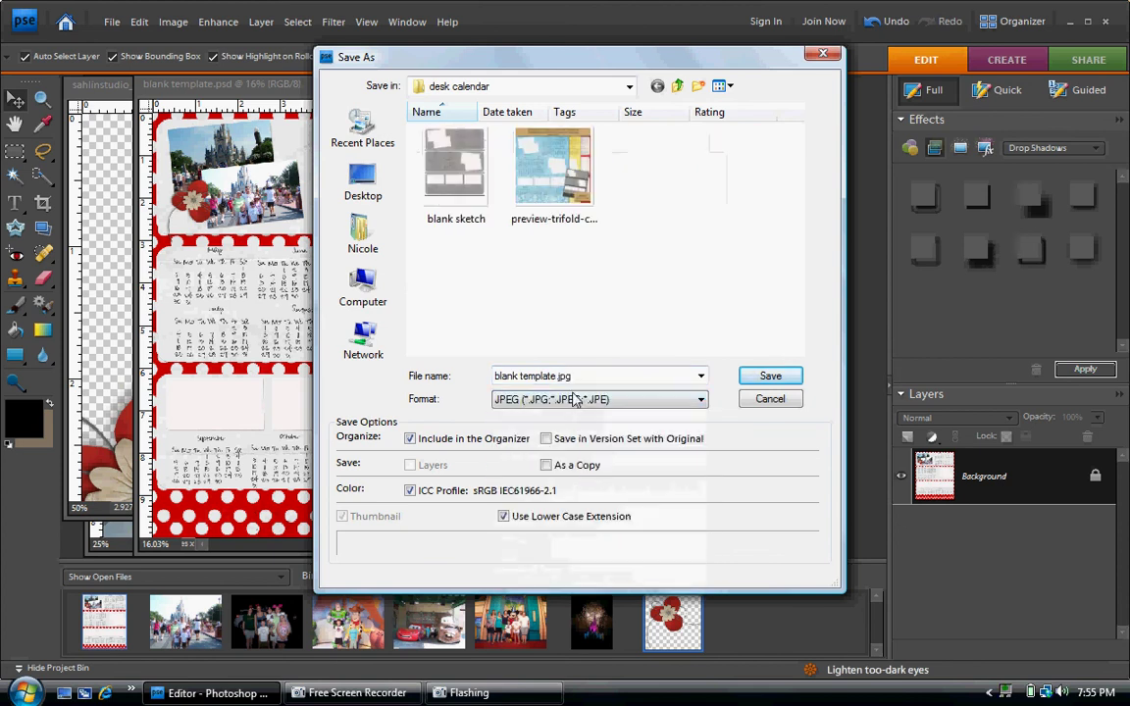
pyautogui.tripleClick(579, 376)
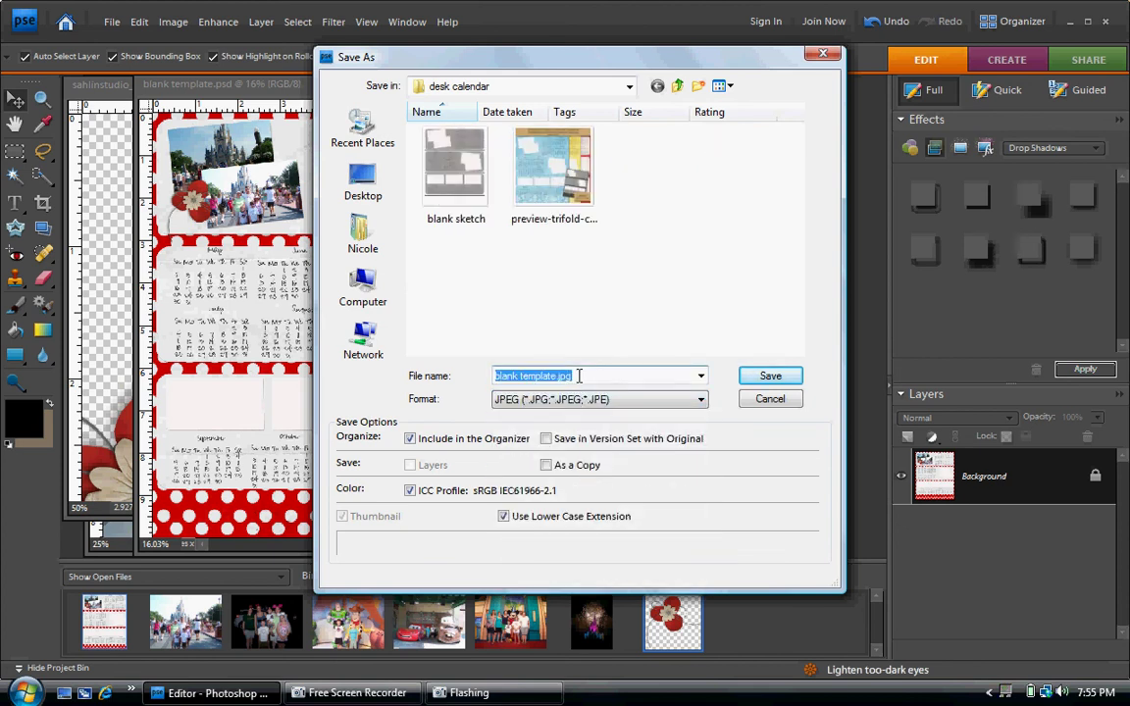
pyautogui.click(770, 401)
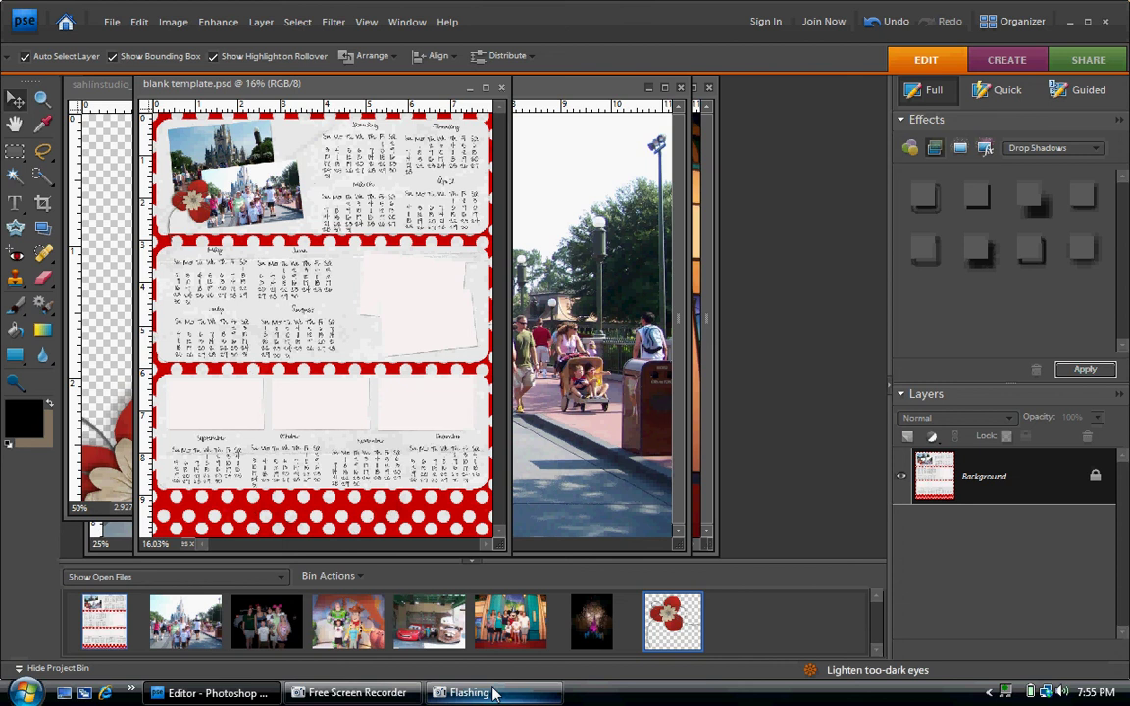